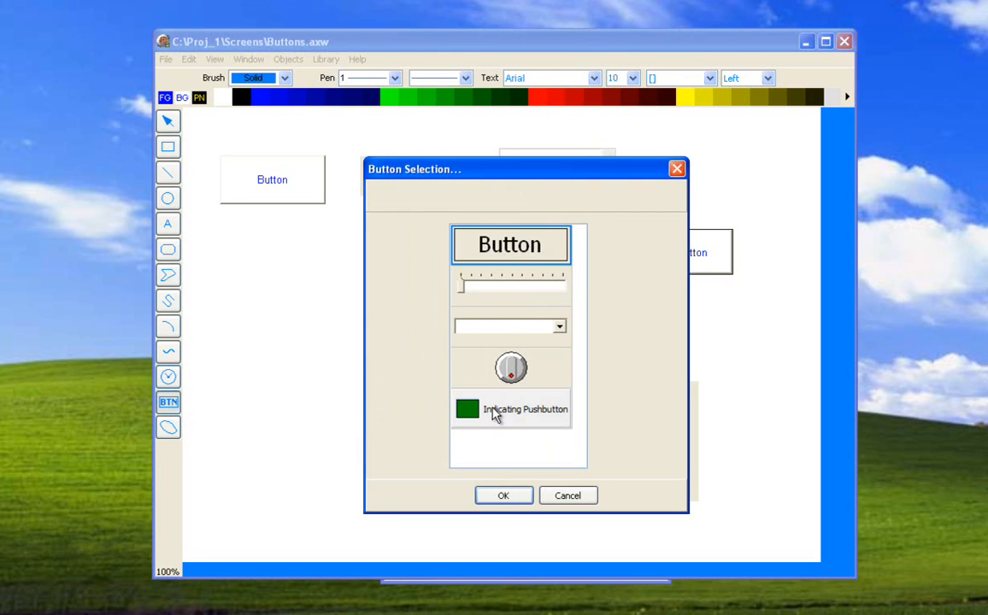
# Draw a solid blue rectangle below the plain button and check which animation actions are available for it.
pyautogui.click(553, 498)
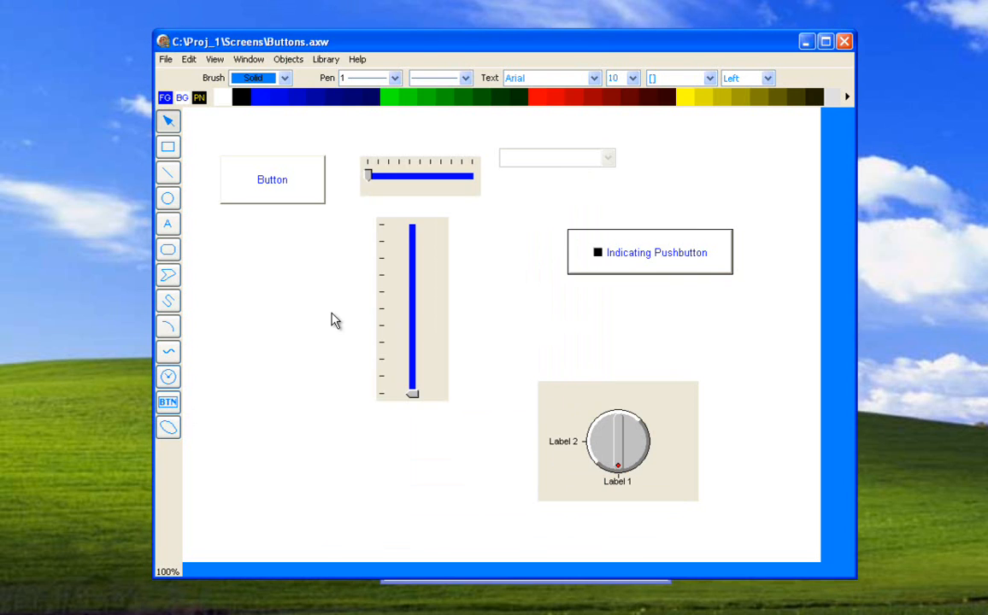
pyautogui.moveTo(234, 271); pyautogui.dragTo(340, 373)
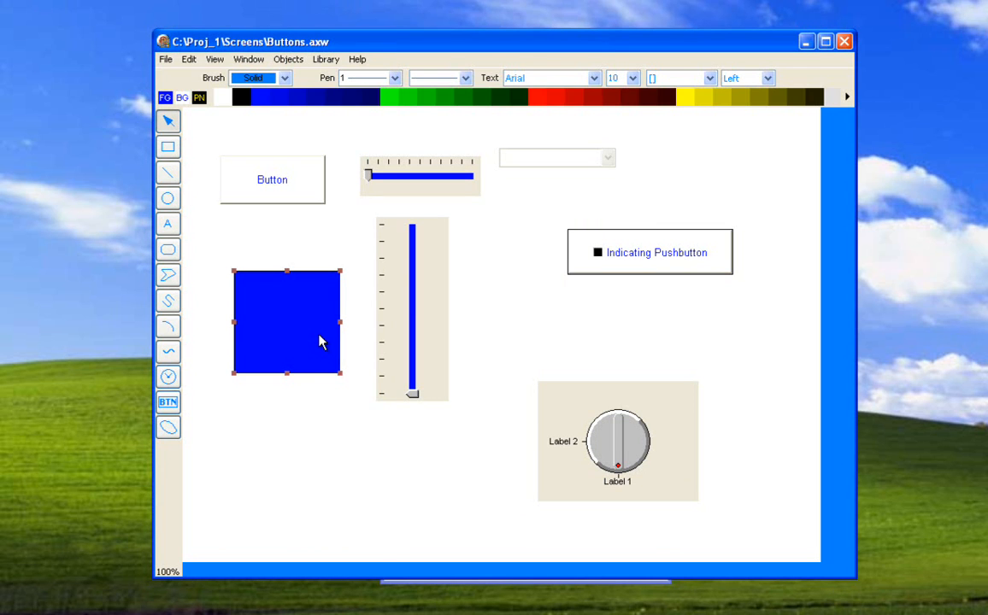
pyautogui.doubleClick(321, 342)
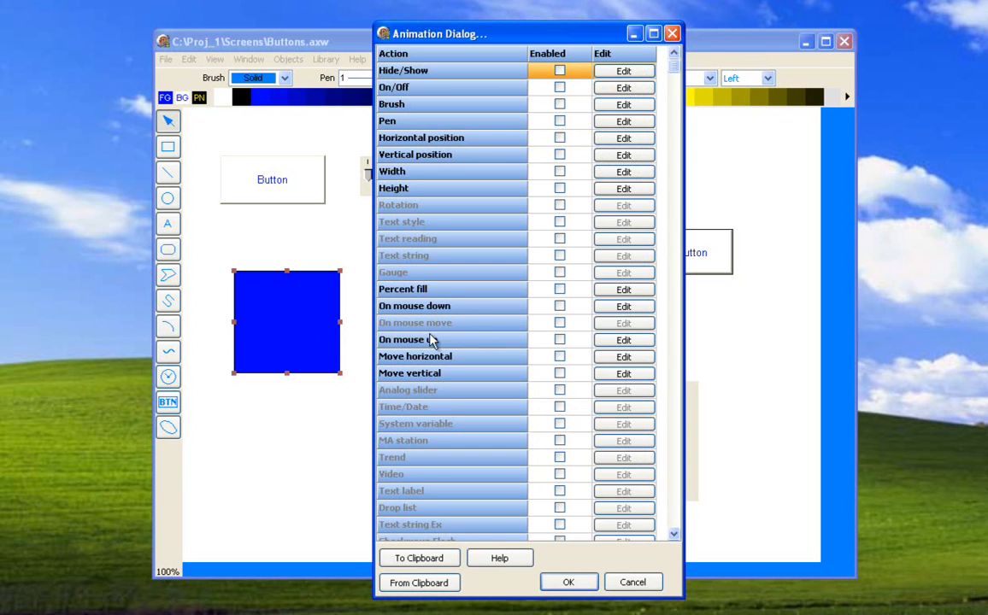
pyautogui.click(614, 580)
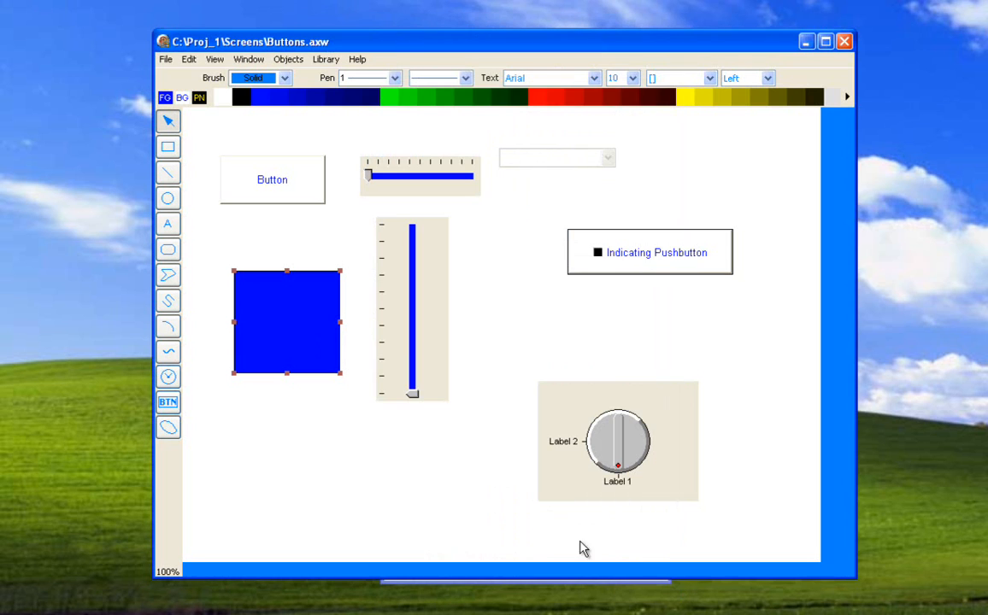
pyautogui.doubleClick(294, 338)
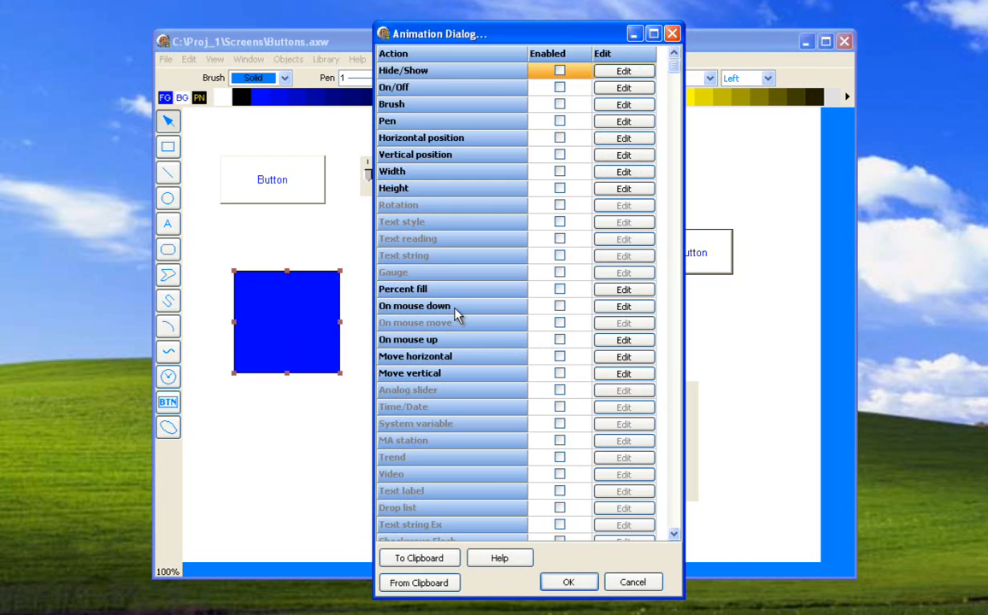
pyautogui.click(615, 583)
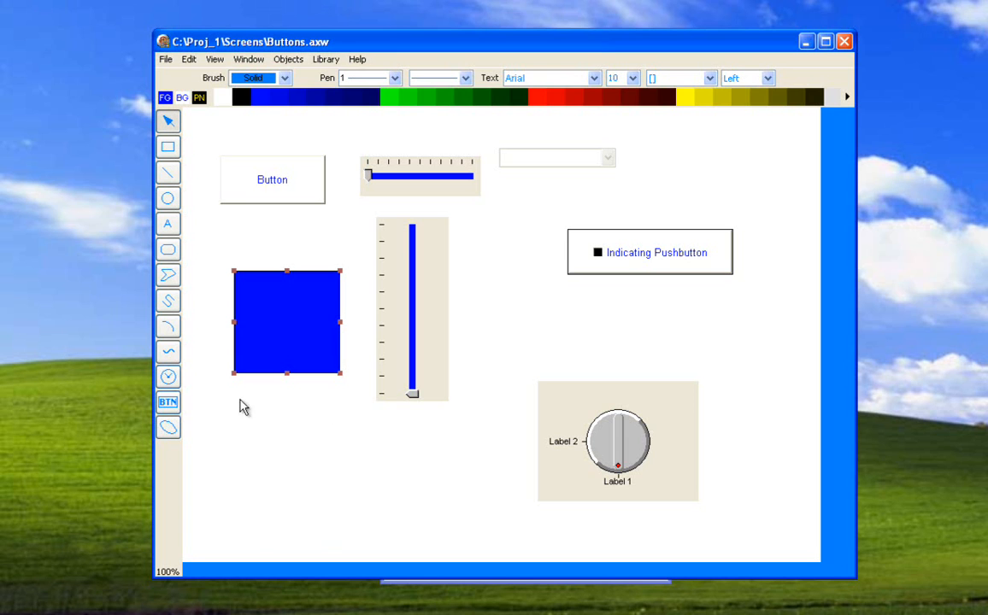
# View the button types that can be placed on the screen, without adding one.
pyautogui.click(169, 405)
pyautogui.click(318, 410)
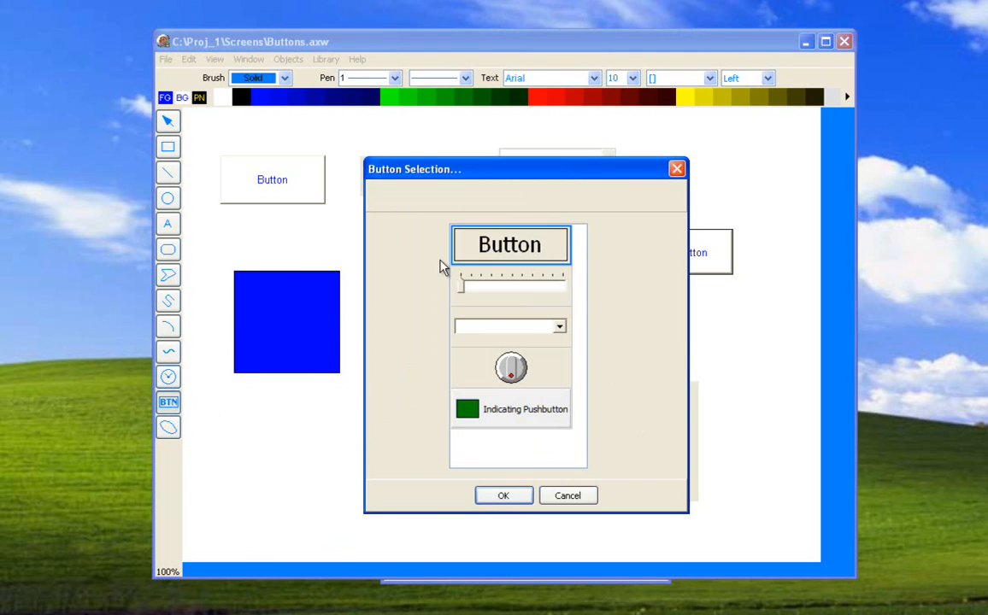
pyautogui.click(560, 494)
# Examine the plain button's configuration settings, including its glyph editor, without changing anything.
pyautogui.click(293, 196)
pyautogui.rightClick(293, 199)
pyautogui.click(307, 247)
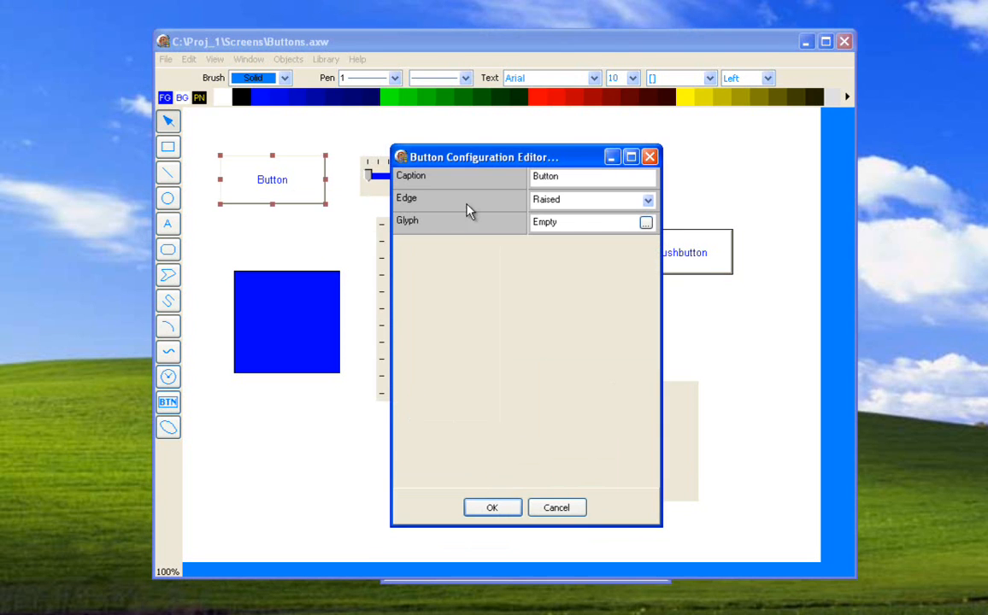
pyautogui.click(646, 224)
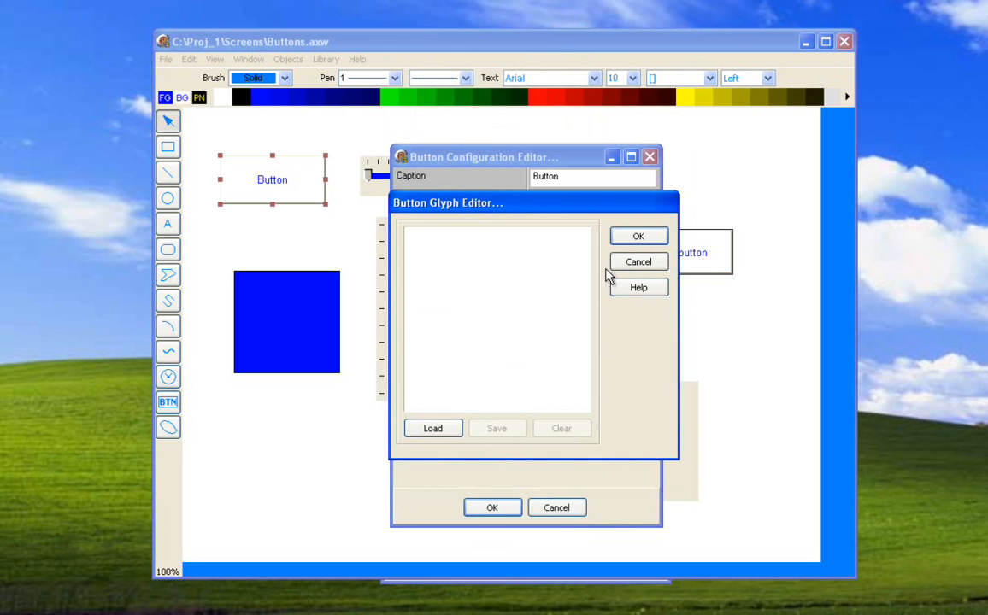
pyautogui.click(634, 263)
pyautogui.click(557, 510)
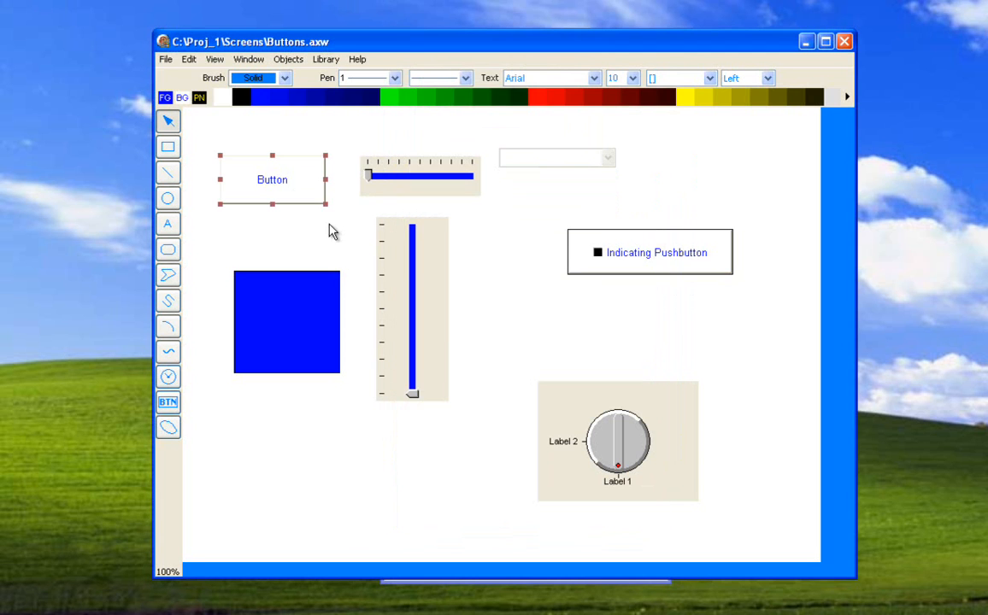
# Compare the plain button's animation actions with its caption, edge and glyph configuration settings.
pyautogui.doubleClick(290, 202)
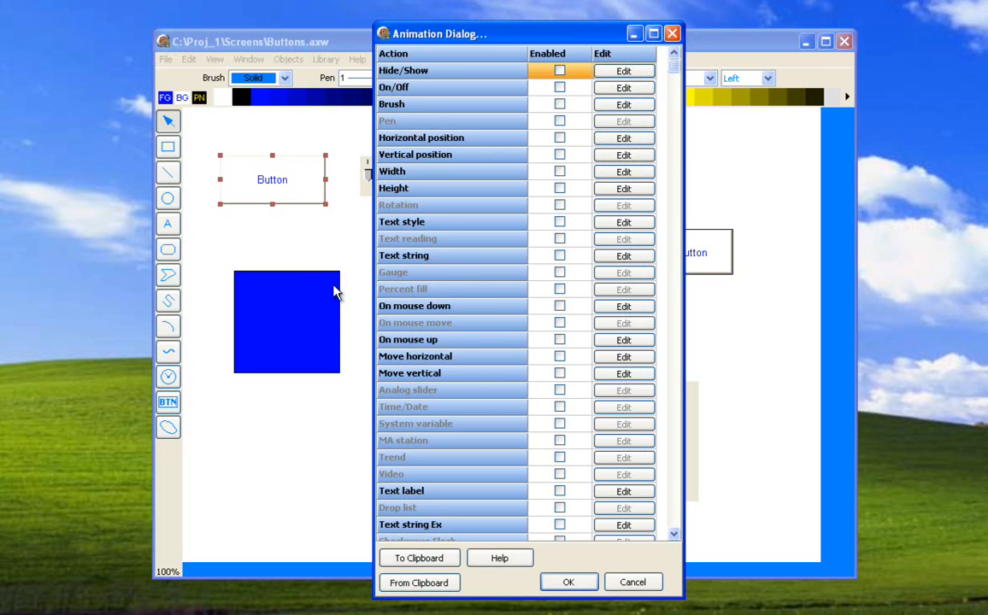
pyautogui.click(632, 582)
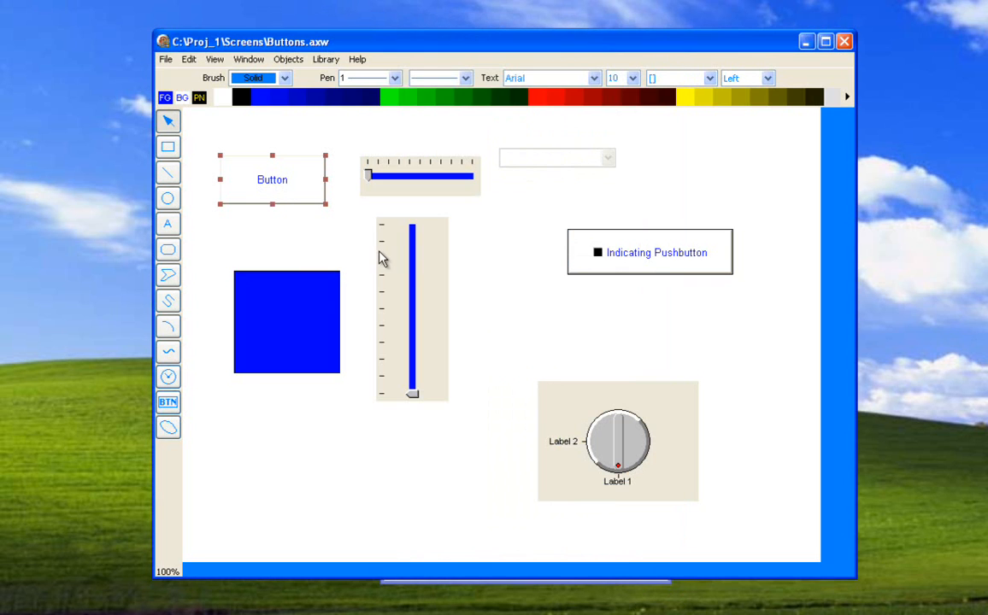
pyautogui.rightClick(300, 200)
pyautogui.click(316, 249)
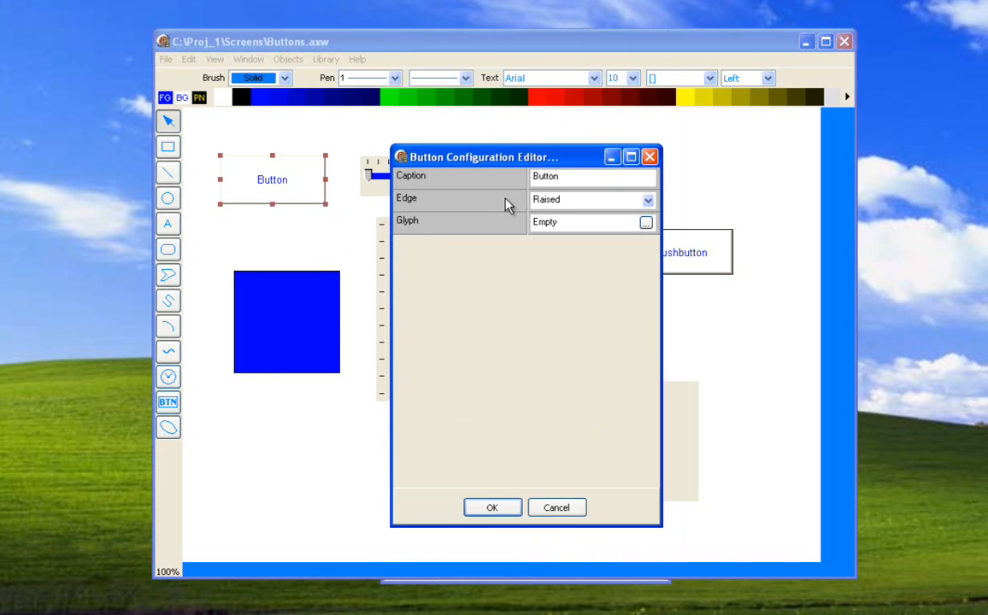
pyautogui.click(557, 507)
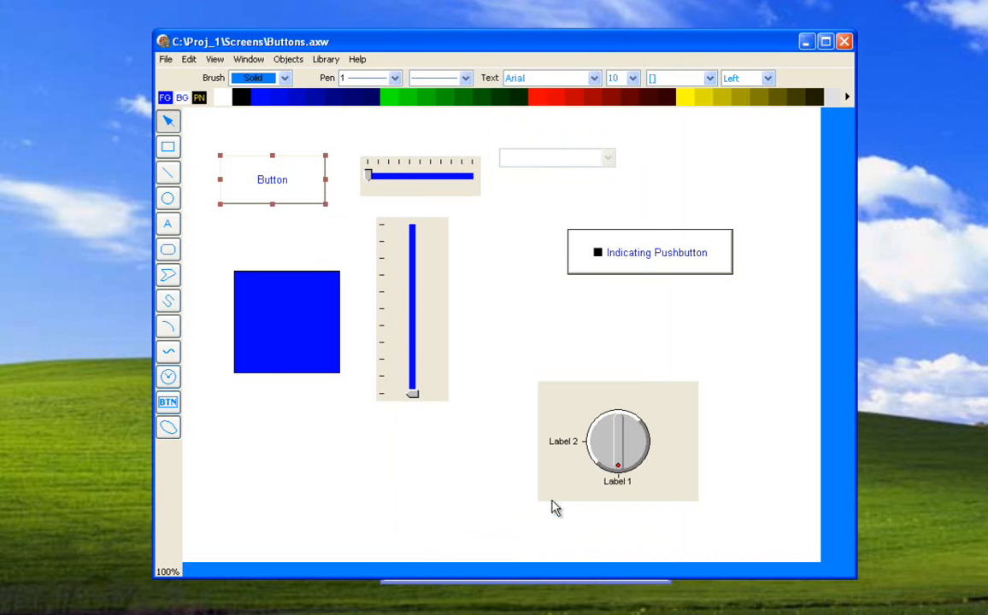
pyautogui.rightClick(299, 200)
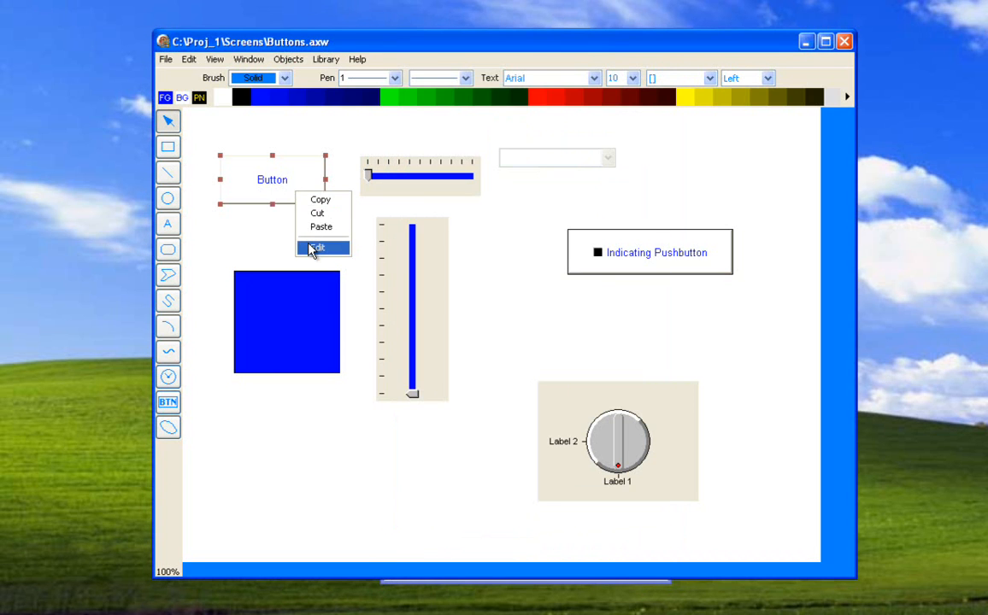
pyautogui.click(313, 247)
pyautogui.click(545, 504)
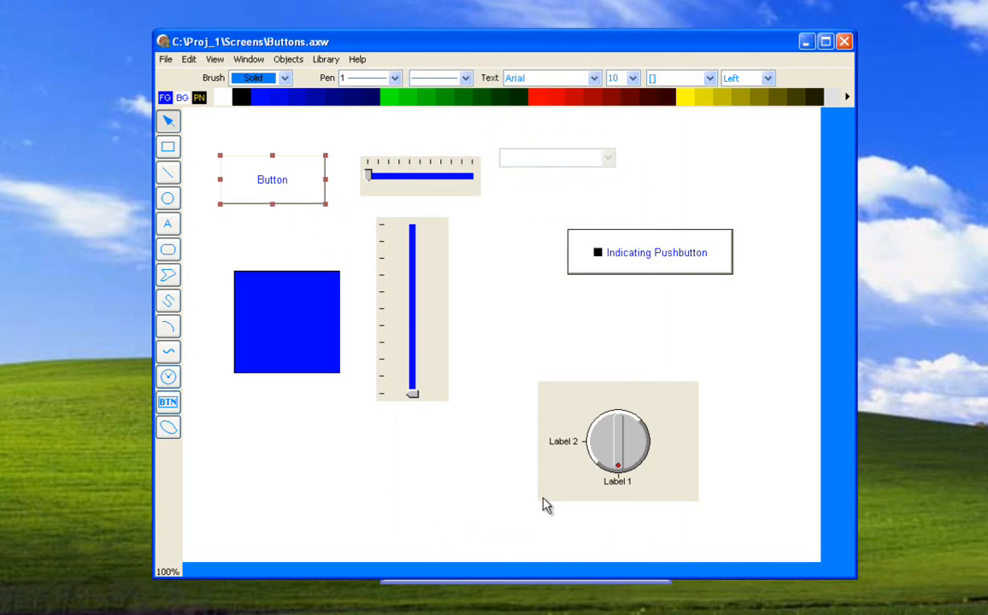
# Examine the plain button's animation actions through to the end of the list.
pyautogui.doubleClick(311, 195)
pyautogui.click(675, 516)
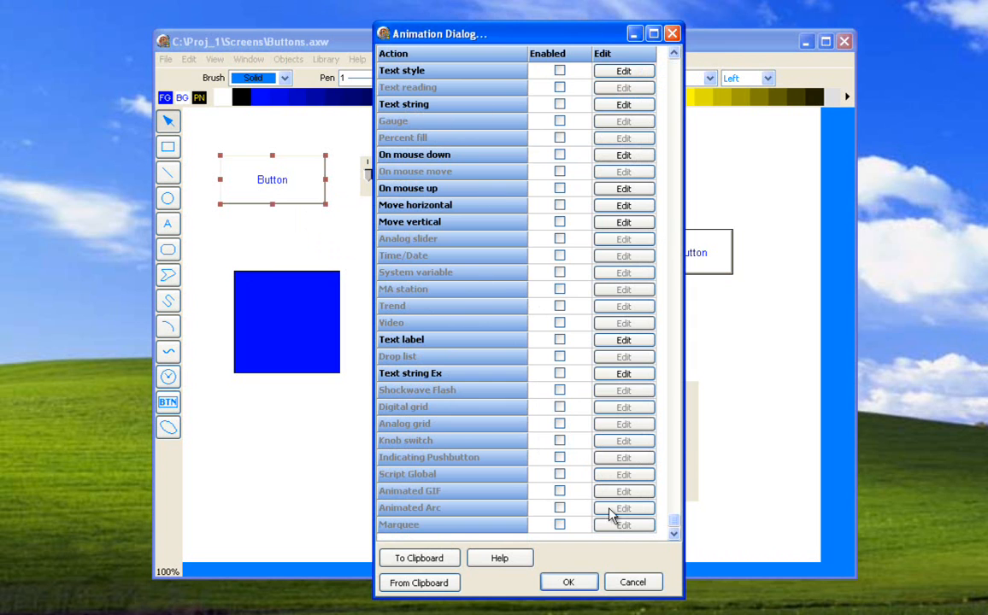
pyautogui.click(634, 582)
# Revisit the selection of placeable button types and close it without adding one.
pyautogui.click(167, 405)
pyautogui.click(284, 439)
pyautogui.click(568, 499)
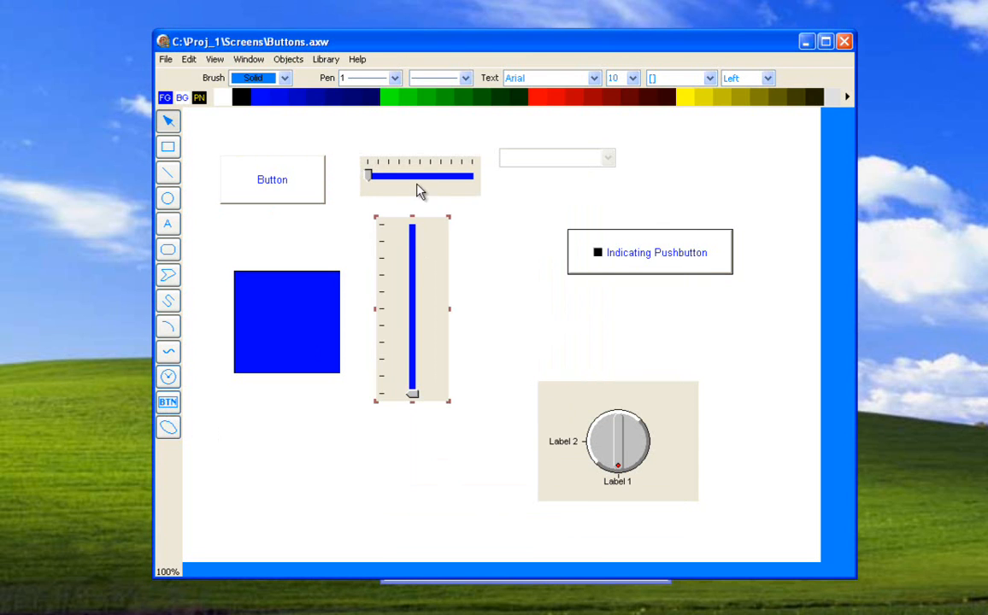
# Enable the Framed option for the vertical slider.
pyautogui.rightClick(423, 269)
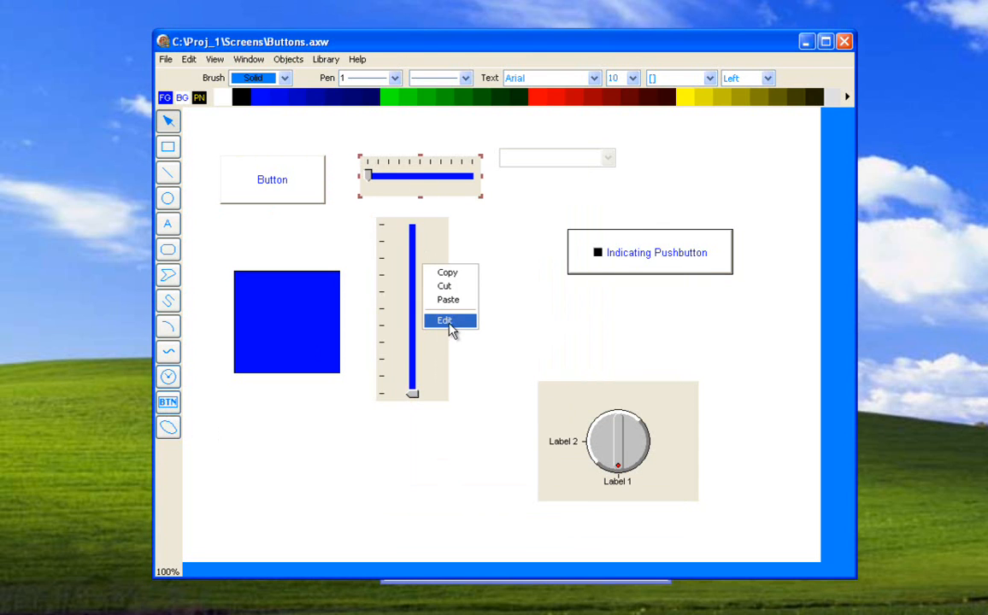
pyautogui.click(449, 329)
pyautogui.rightClick(435, 316)
pyautogui.click(459, 371)
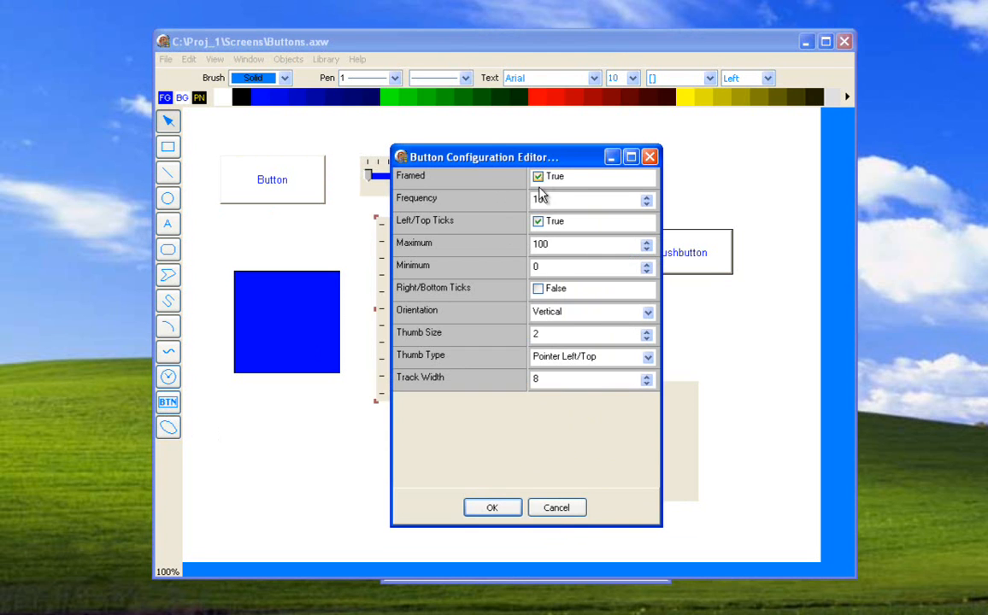
pyautogui.click(493, 508)
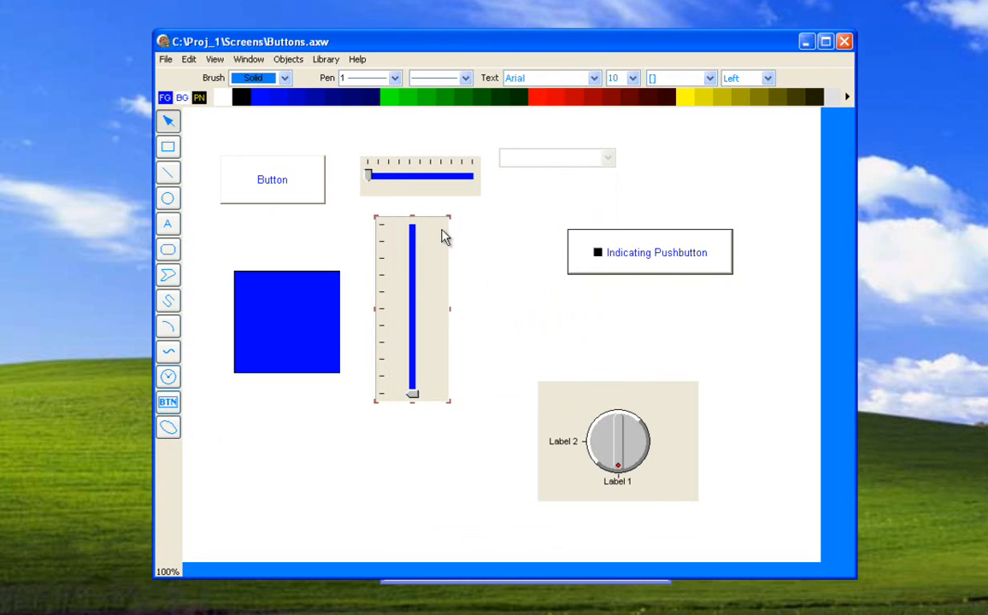
# Examine the vertical slider's configuration, including its maximum value and the available thumb types.
pyautogui.rightClick(450, 323)
pyautogui.click(468, 377)
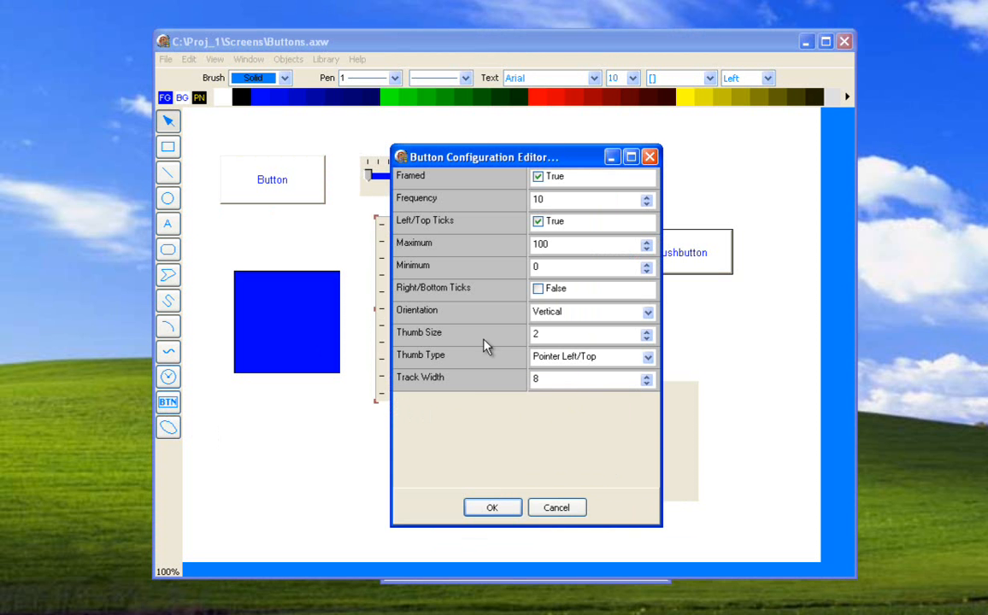
pyautogui.moveTo(510, 159); pyautogui.dragTo(630, 117)
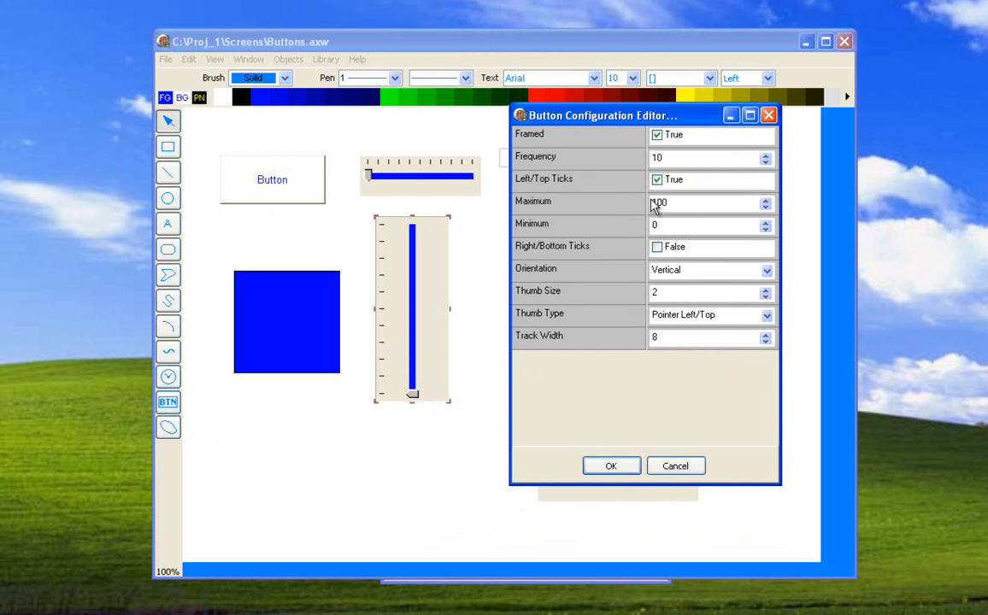
pyautogui.doubleClick(686, 205)
pyautogui.click(766, 317)
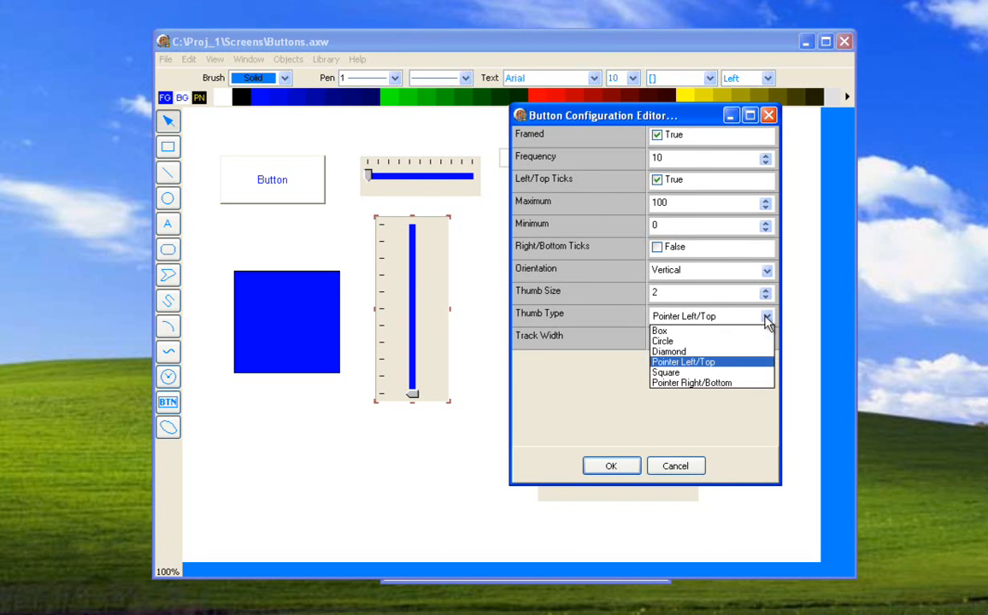
pyautogui.click(573, 437)
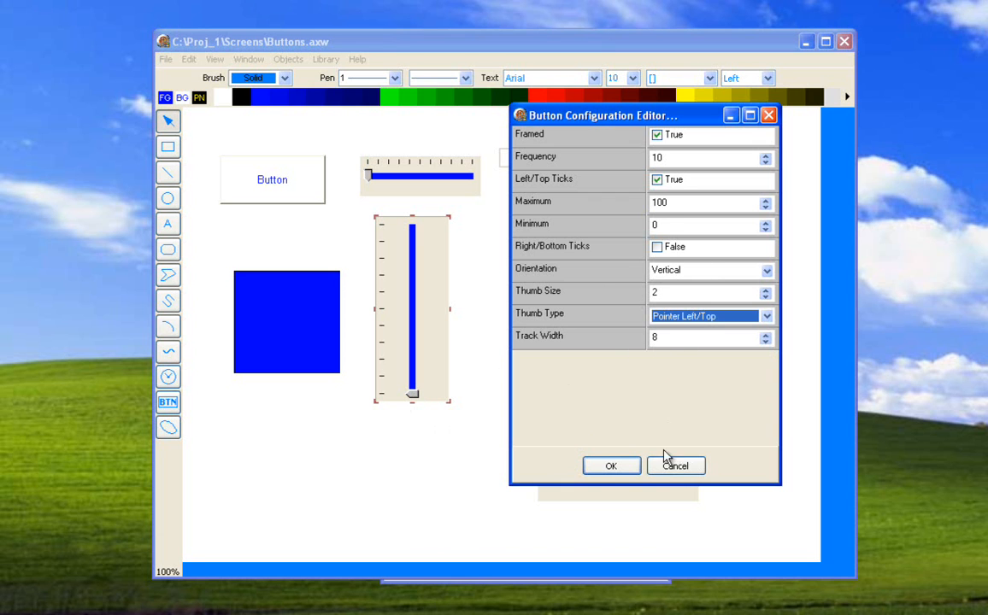
pyautogui.click(611, 466)
# Open the vertical slider's Analog slider animation and view the tags and items available as its source.
pyautogui.doubleClick(434, 320)
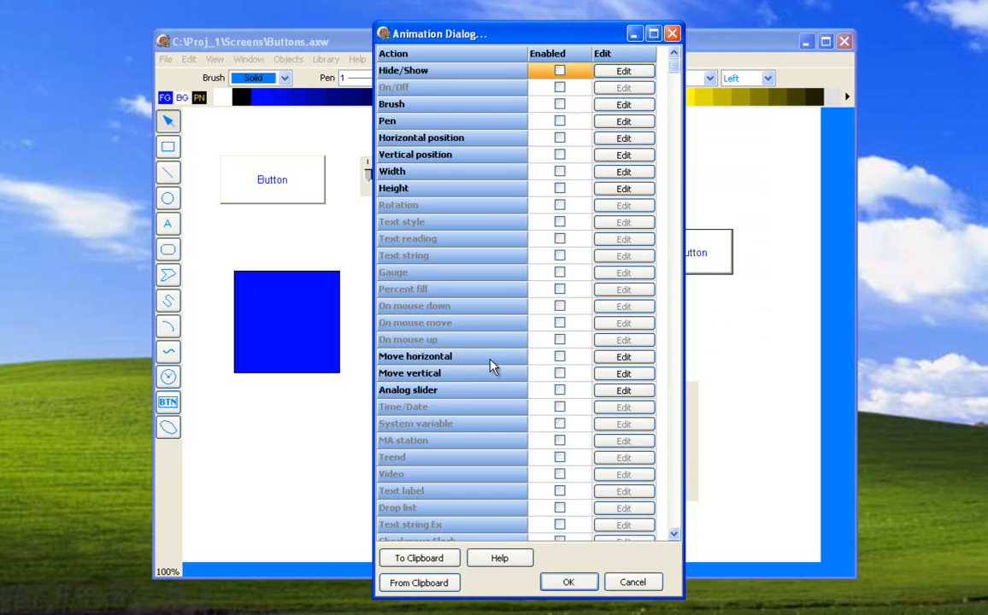
pyautogui.click(601, 394)
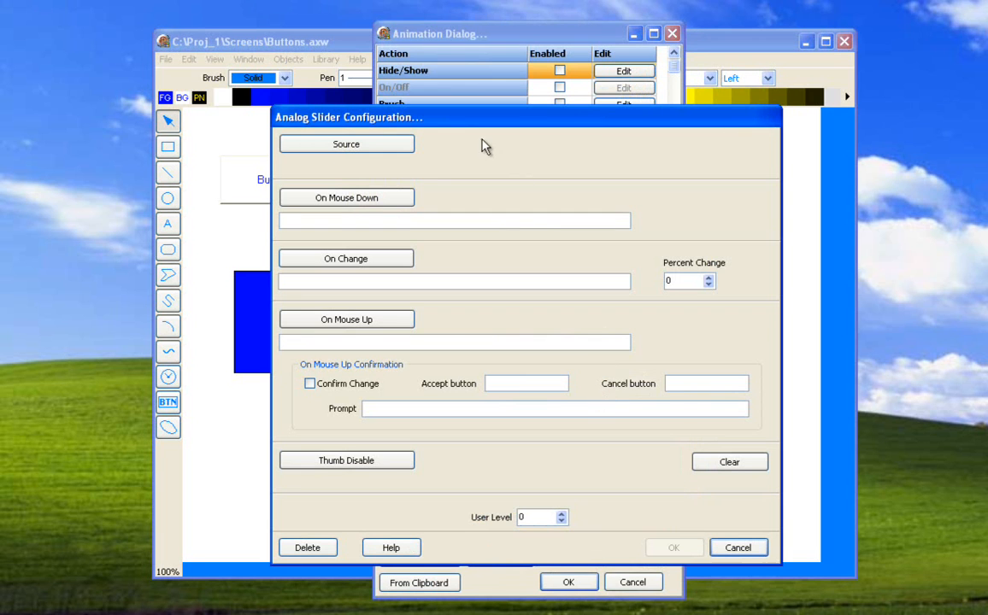
pyautogui.click(363, 149)
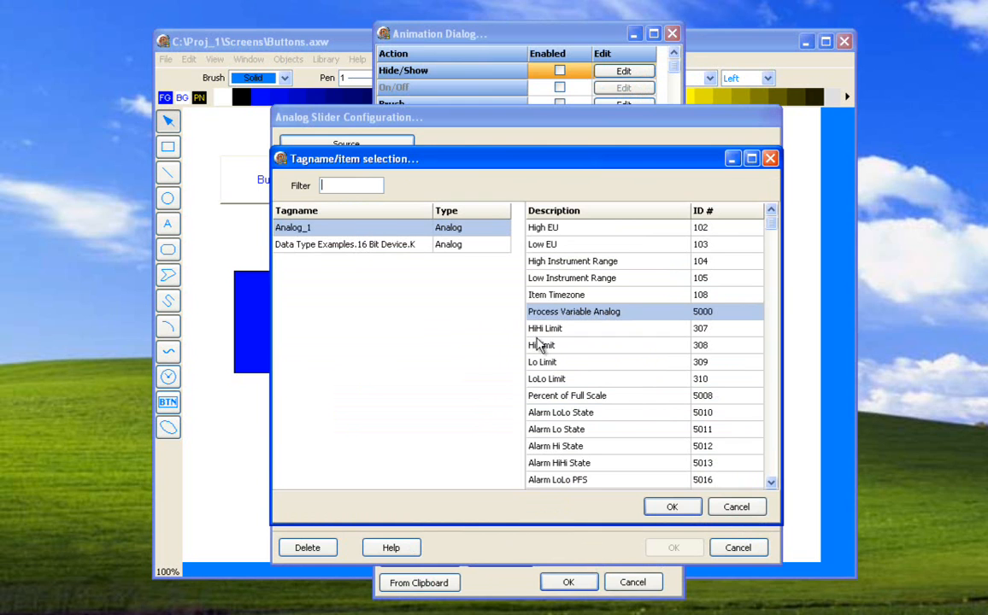
pyautogui.click(672, 507)
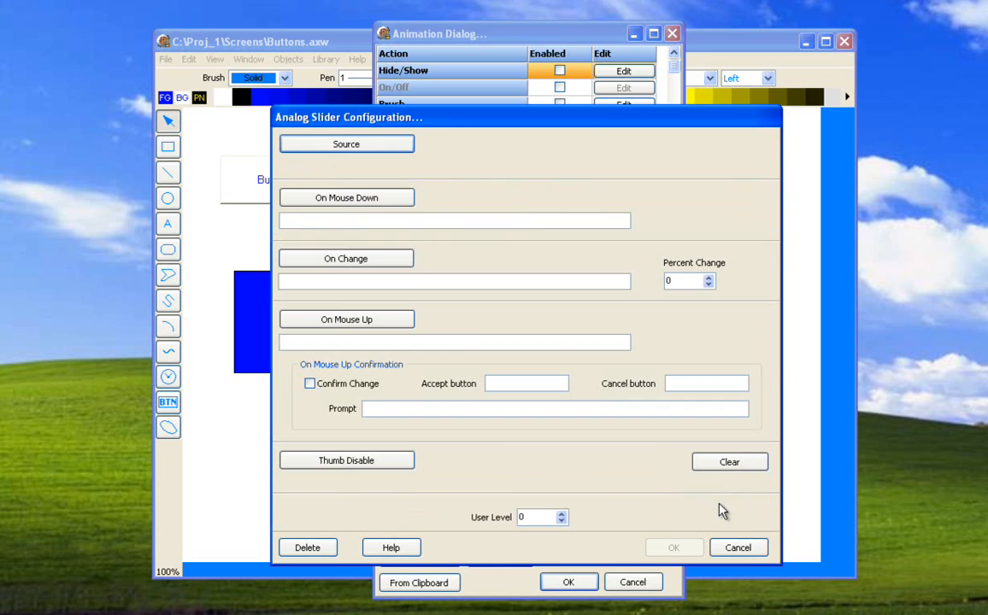
# Examine the scripts available for On Mouse Down and the On Mouse Up confirmation options, then close the slider's animation settings without saving.
pyautogui.click(372, 209)
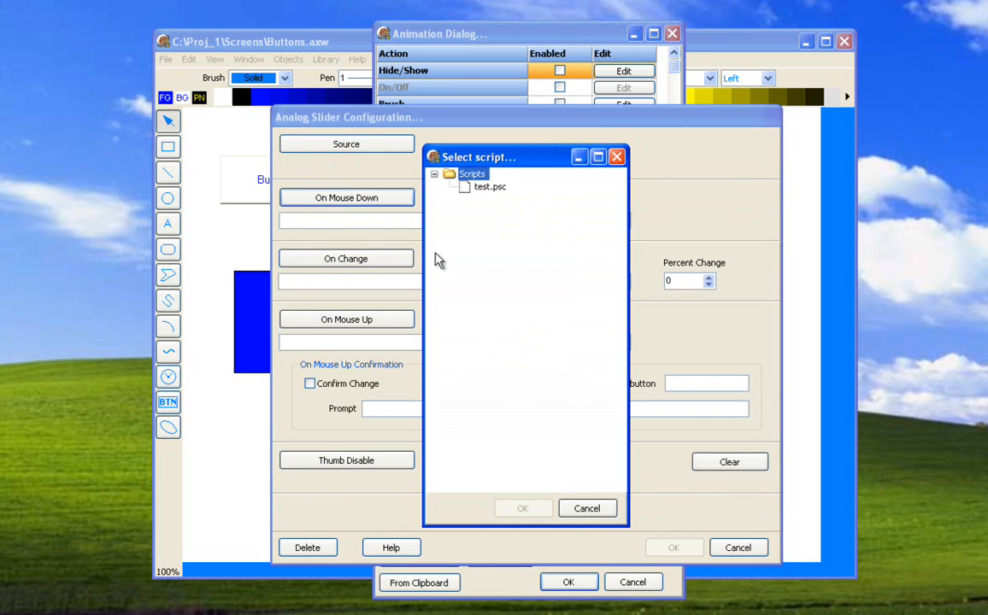
pyautogui.click(588, 509)
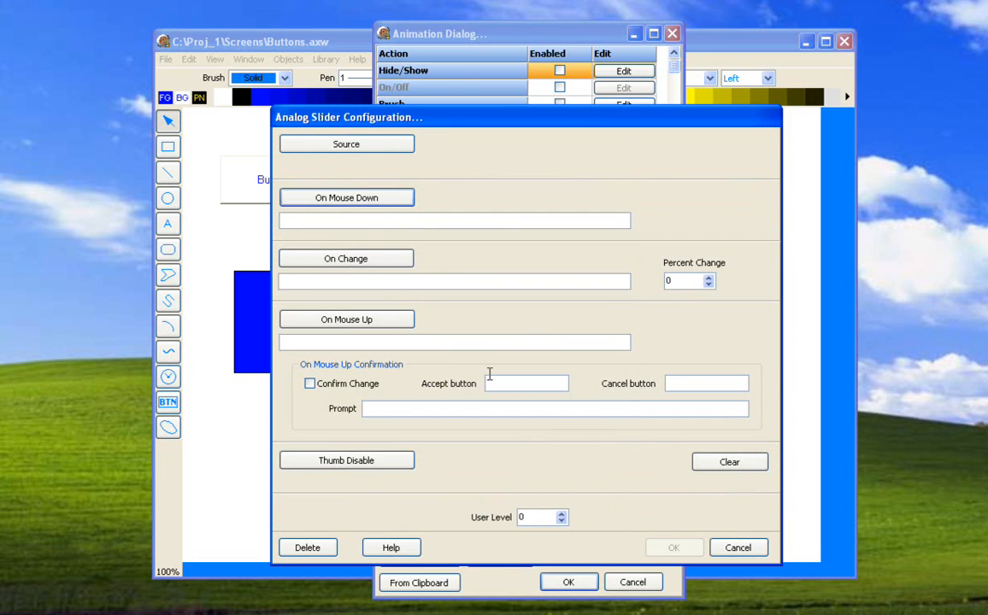
pyautogui.click(352, 345)
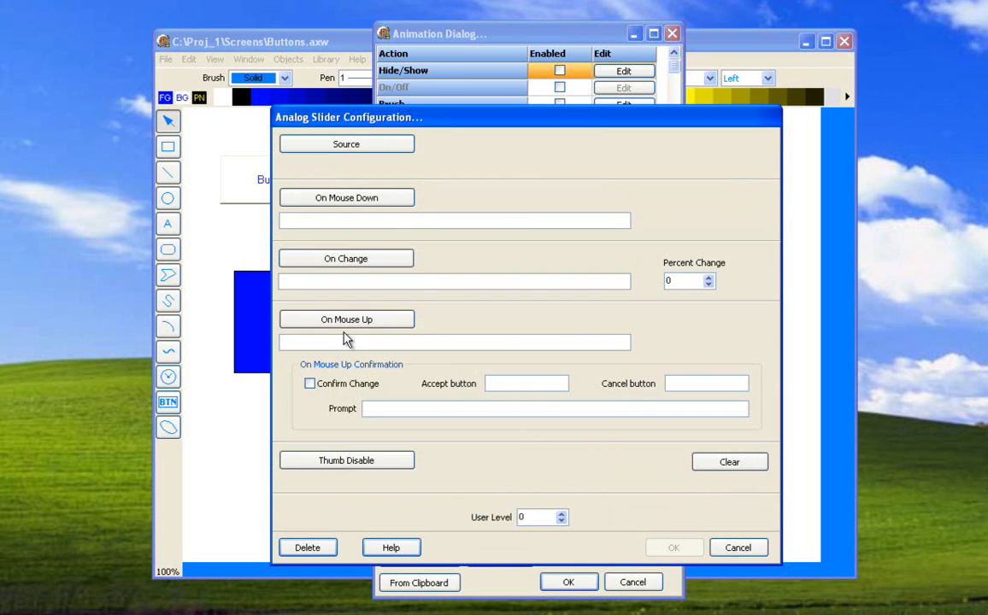
pyautogui.click(495, 383)
pyautogui.click(735, 548)
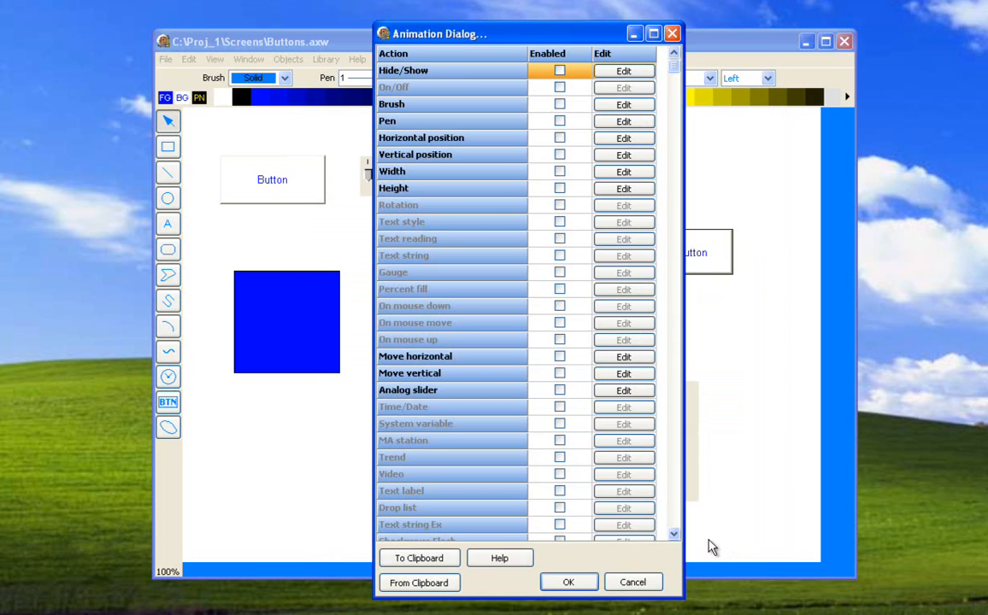
pyautogui.click(636, 582)
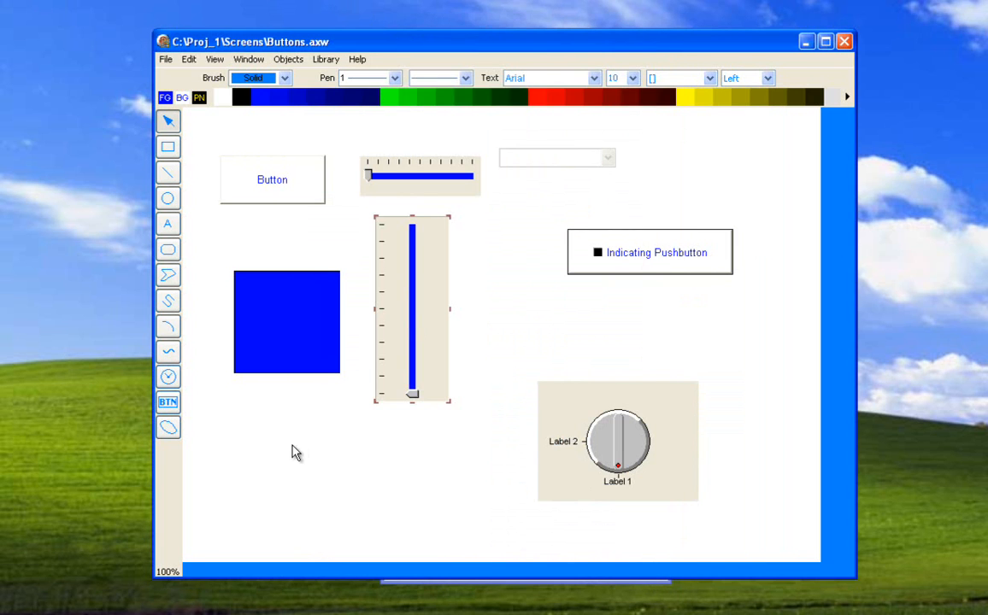
# Examine the drop-down list's configuration, including its bevel, drop down count and Sort strings settings, and close it without changes.
pyautogui.click(228, 417)
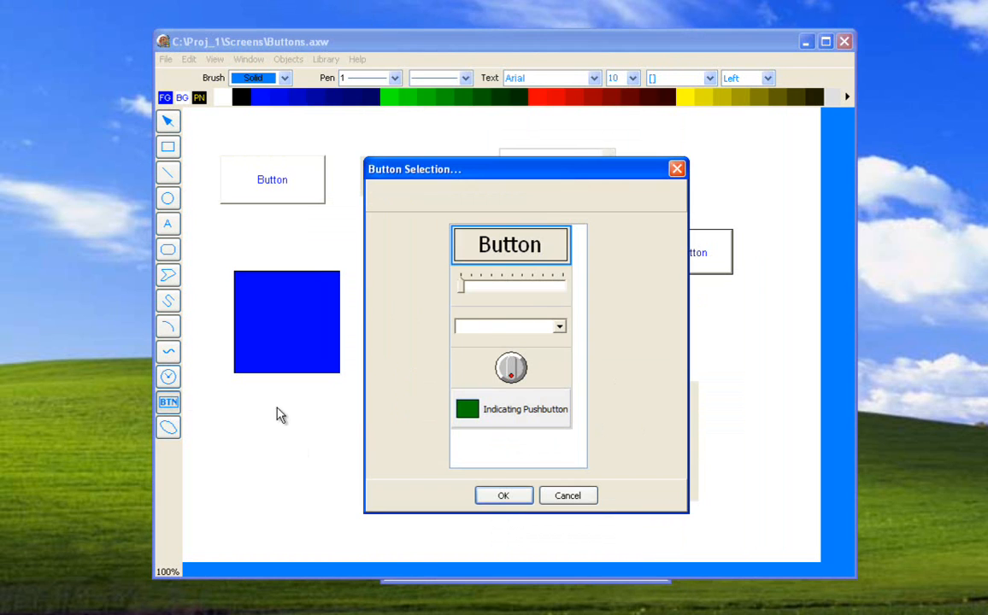
pyautogui.click(560, 495)
pyautogui.click(555, 167)
pyautogui.rightClick(556, 168)
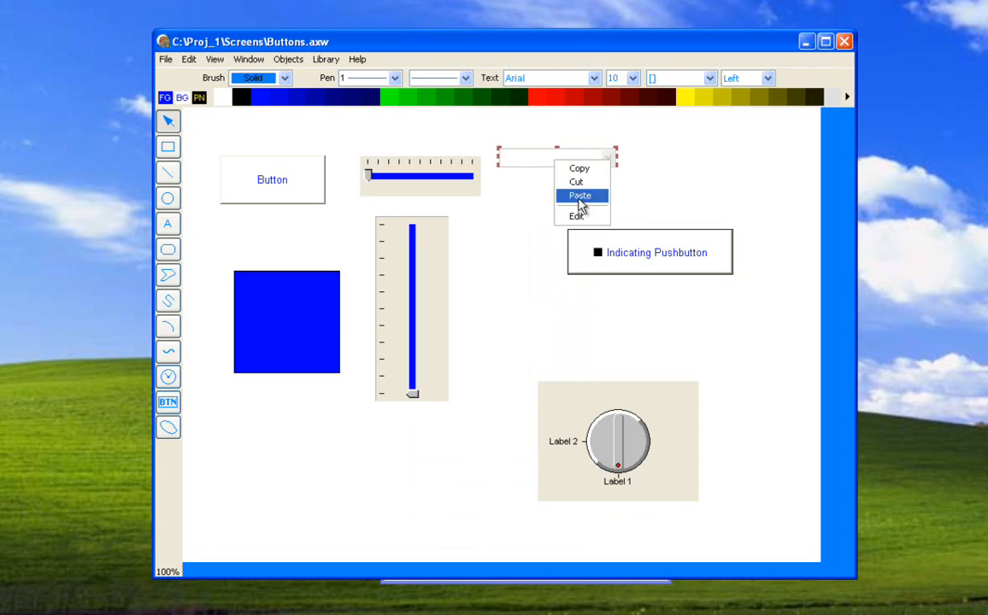
pyautogui.click(576, 217)
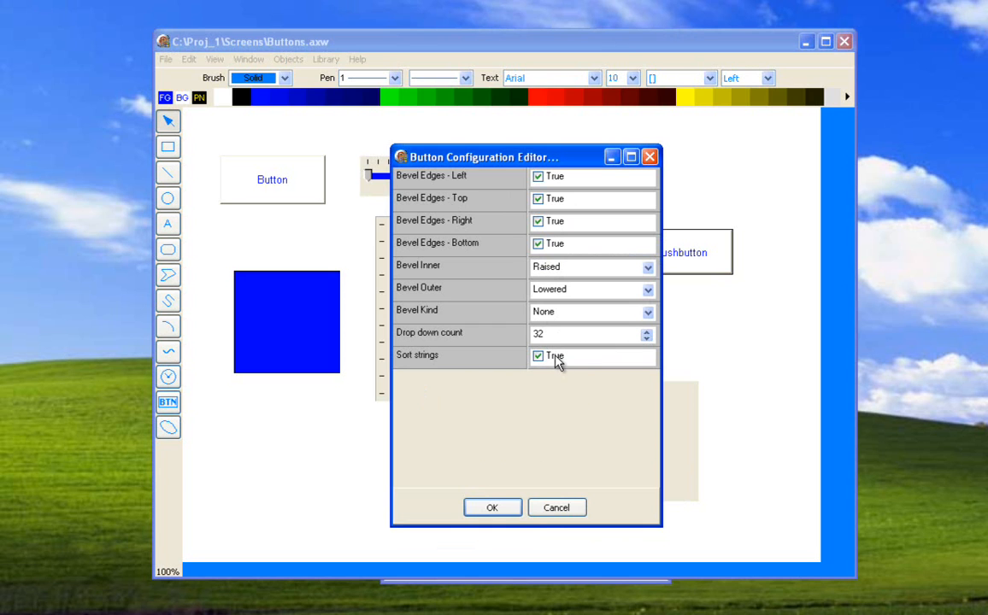
pyautogui.click(555, 508)
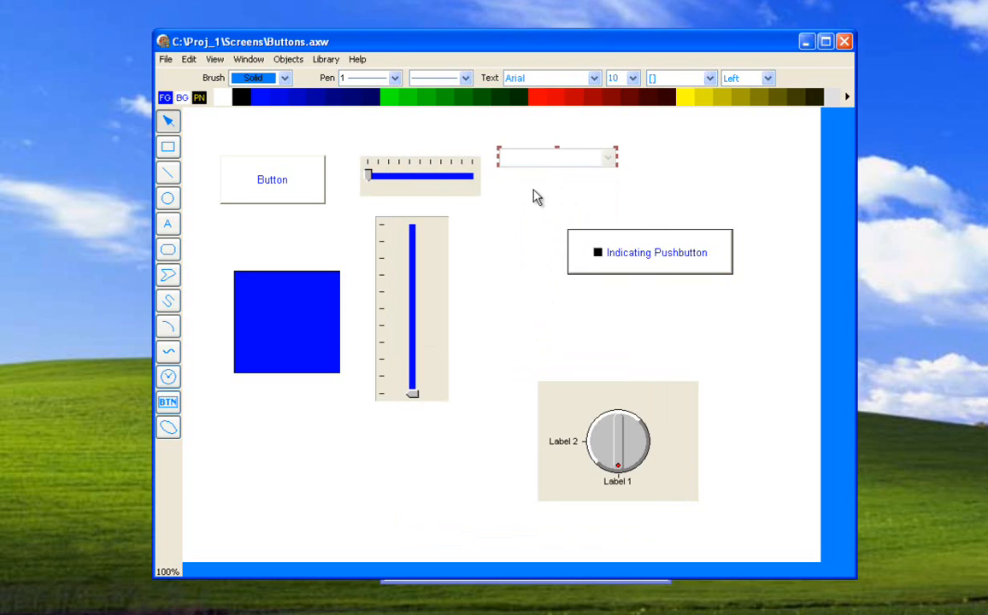
# Examine the drop-down list's Drop list animation, including the string count entry and Values column, then close the animation settings without saving.
pyautogui.doubleClick(540, 164)
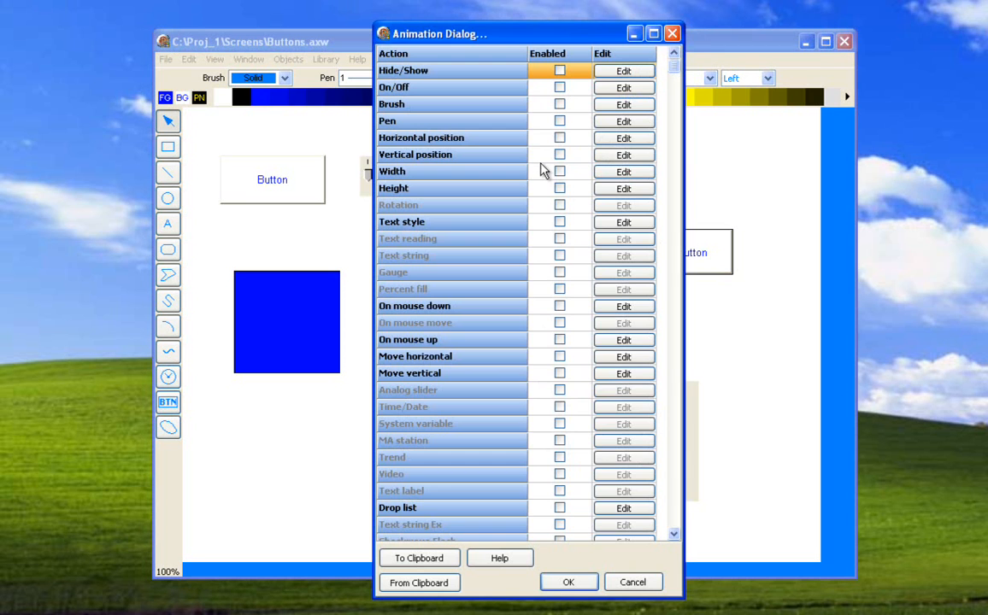
pyautogui.click(633, 508)
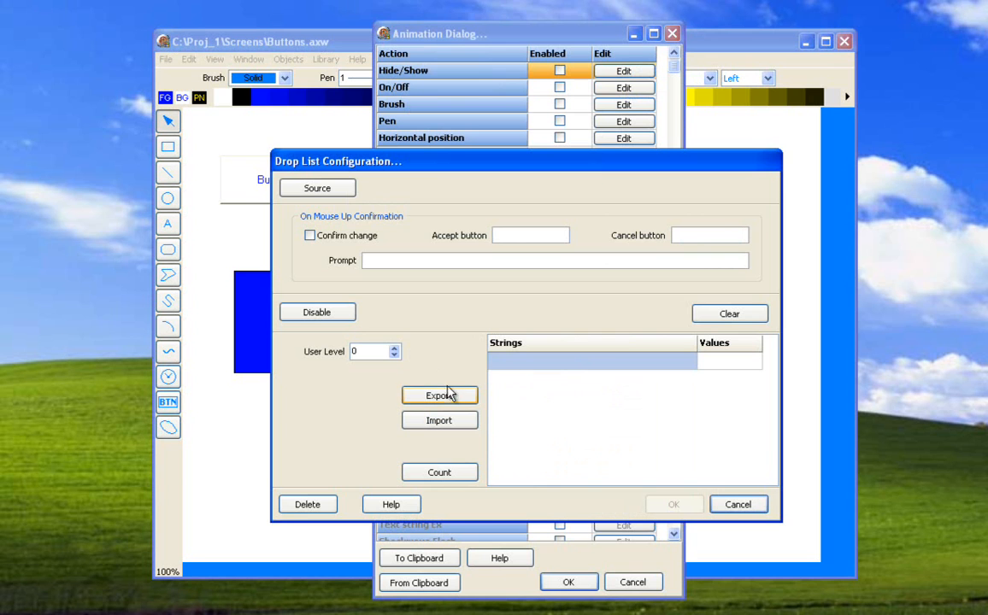
pyautogui.click(465, 475)
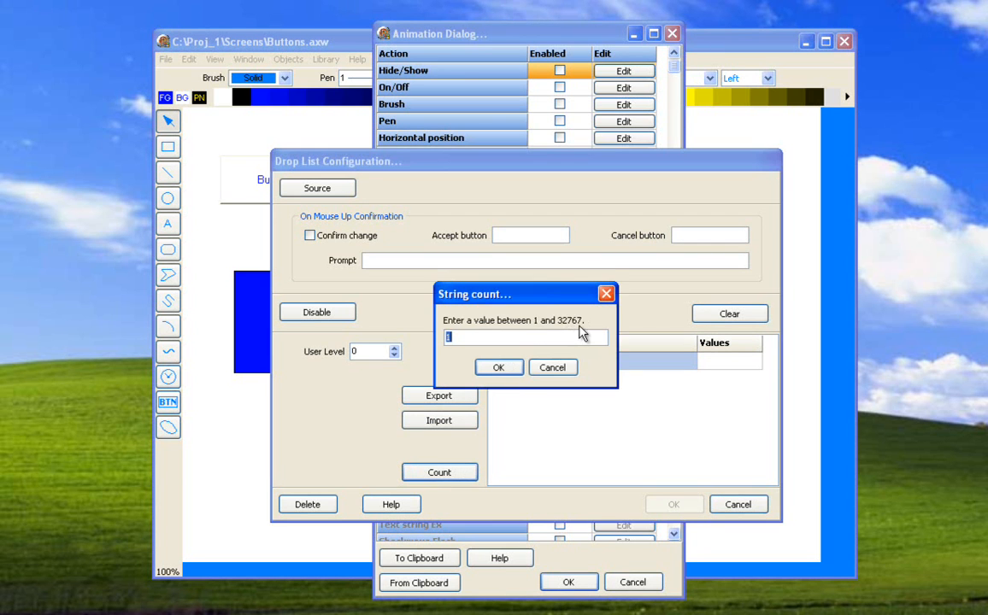
pyautogui.click(556, 369)
pyautogui.click(714, 360)
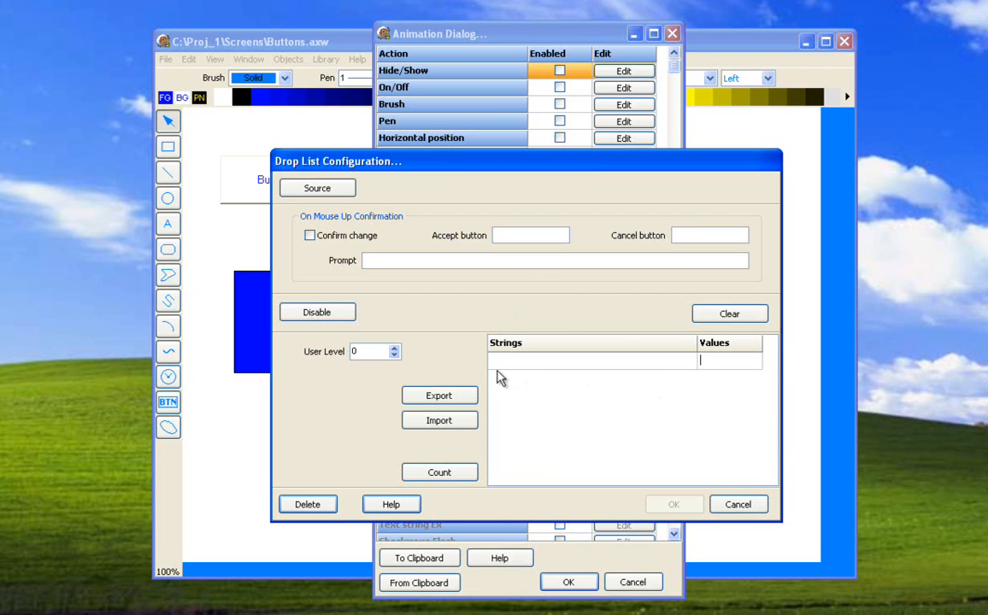
pyautogui.click(716, 507)
pyautogui.click(647, 581)
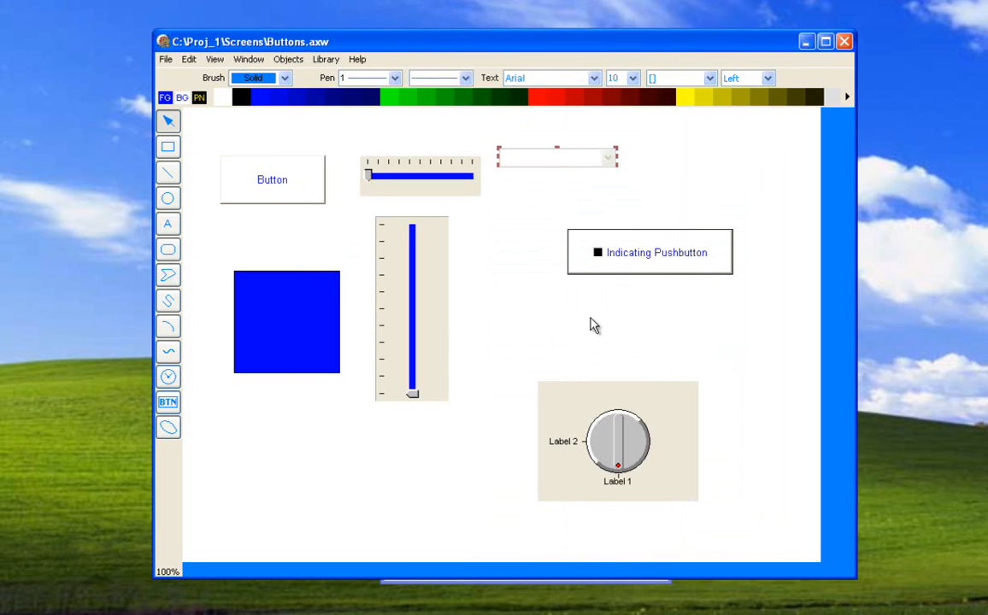
# View the button types available for placement on the screen without adding one.
pyautogui.rightClick(301, 438)
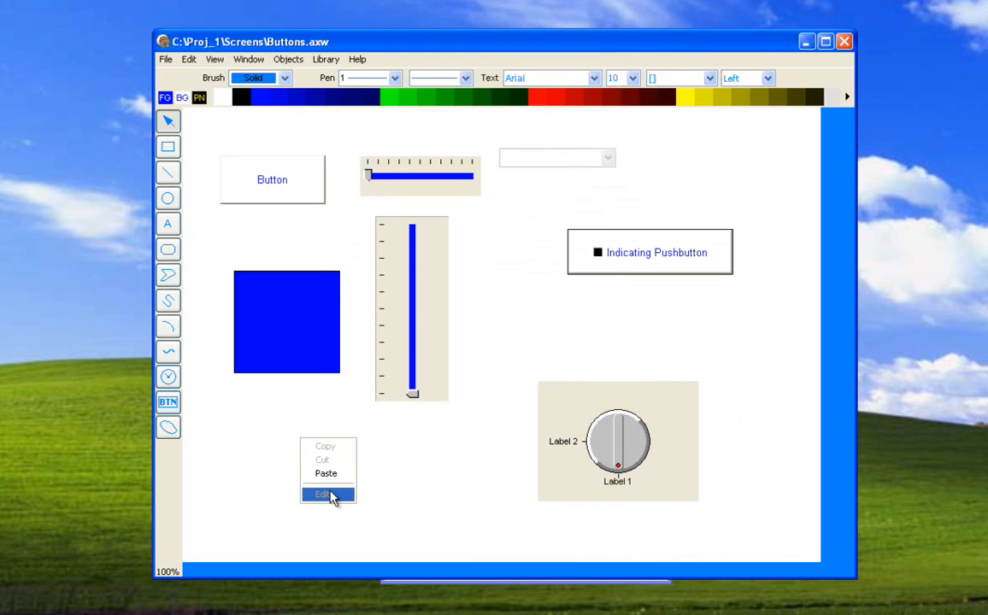
pyautogui.click(276, 453)
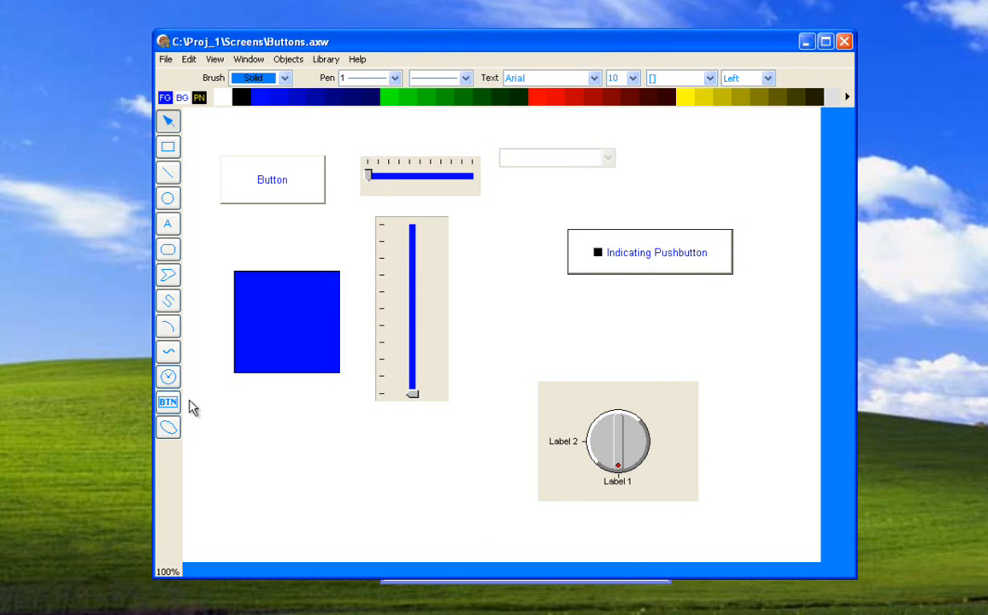
pyautogui.click(287, 444)
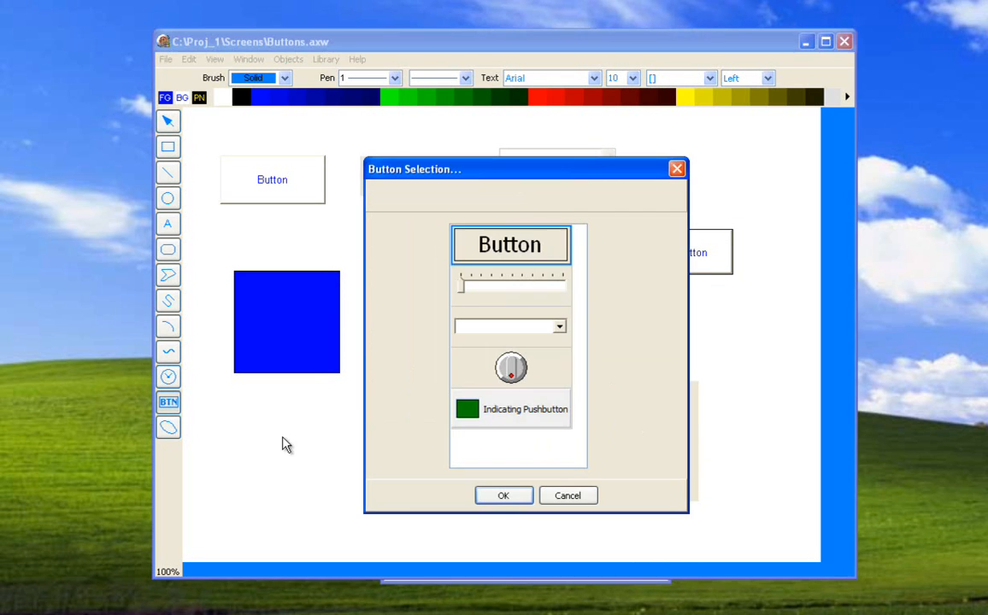
pyautogui.click(556, 496)
# Move the rotary knob slightly up and to the left on the screen, and view its configuration settings without changing them.
pyautogui.moveTo(620, 465); pyautogui.dragTo(628, 409)
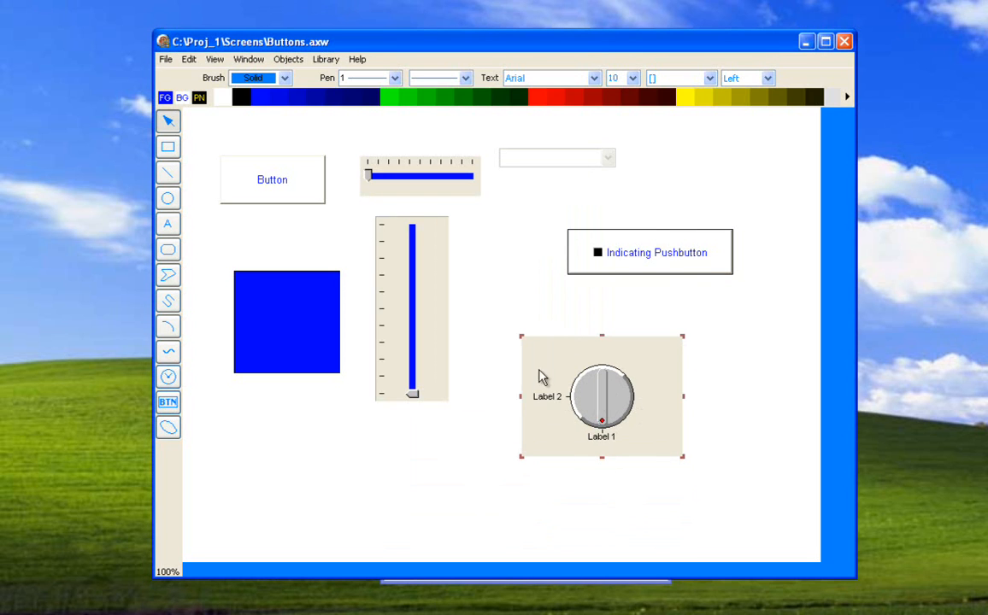
pyautogui.rightClick(603, 415)
pyautogui.click(632, 464)
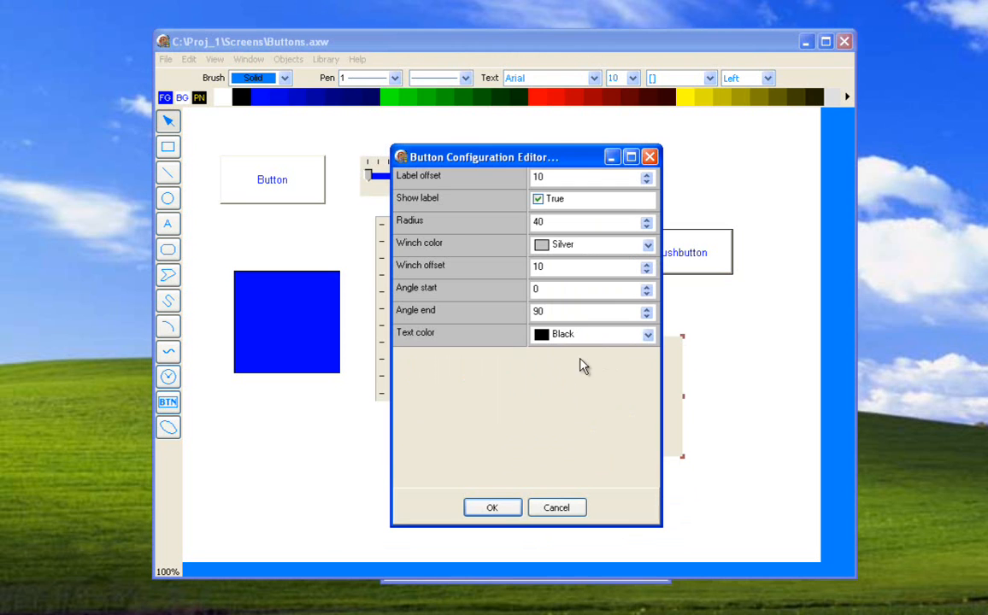
pyautogui.moveTo(491, 165); pyautogui.dragTo(316, 149)
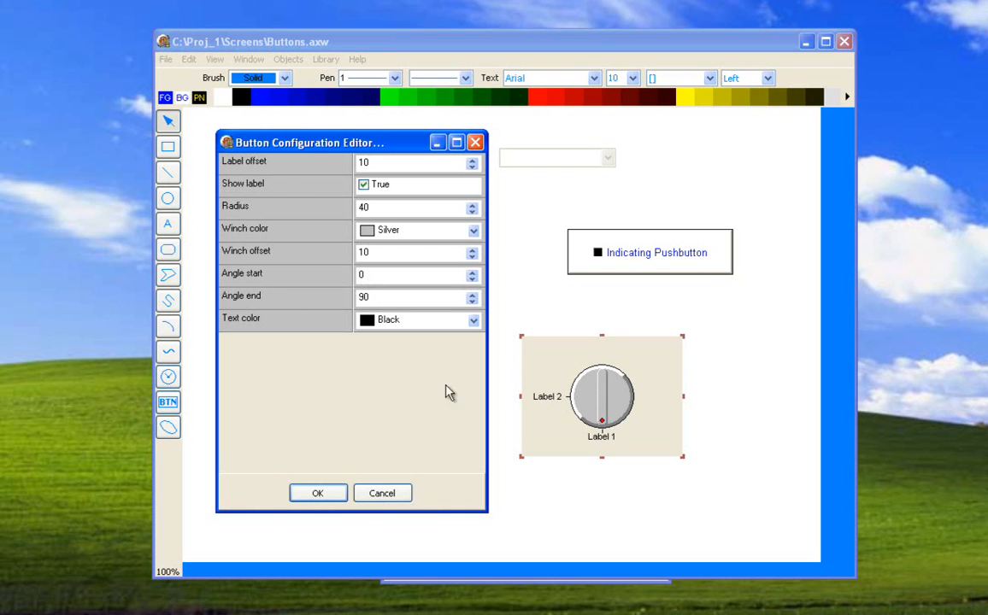
pyautogui.click(382, 494)
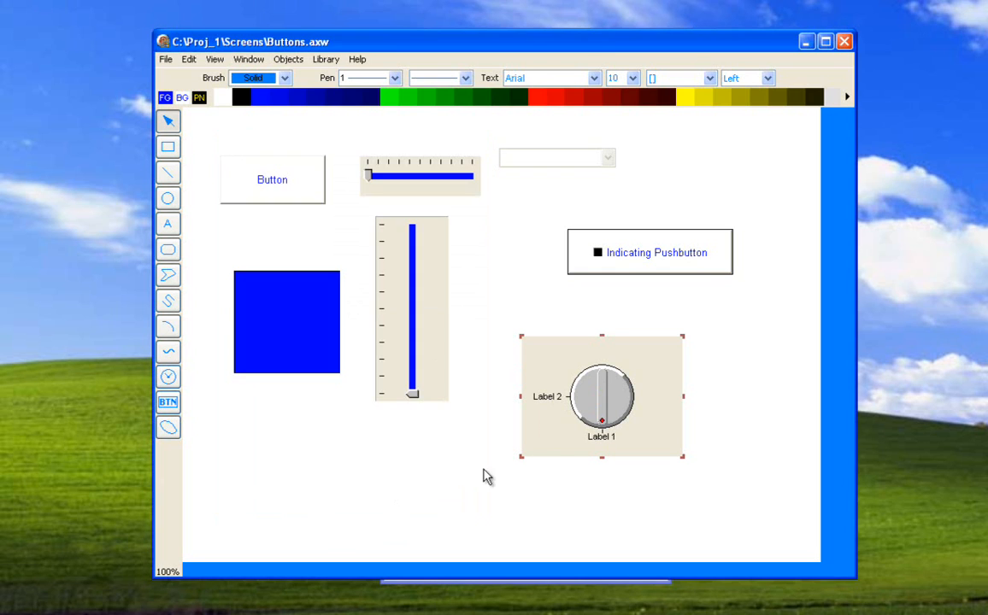
# Open the rotary knob's Knob switch animation and shrink its configuration window to view the source, On Change, confirmation and label row settings.
pyautogui.doubleClick(585, 417)
pyautogui.scroll(-5, 667, 478)
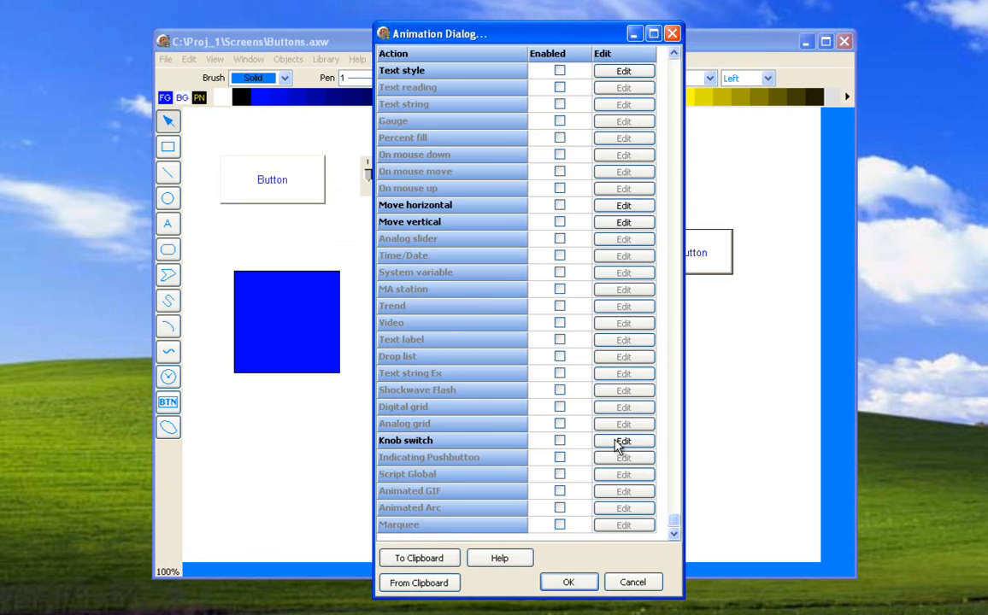
pyautogui.click(683, 443)
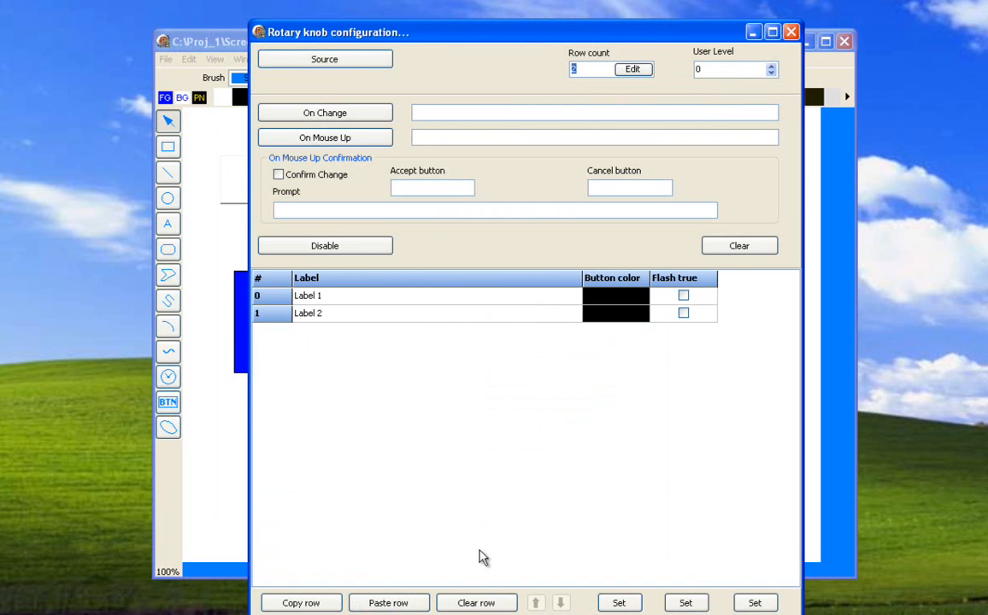
pyautogui.moveTo(441, 614); pyautogui.dragTo(447, 496)
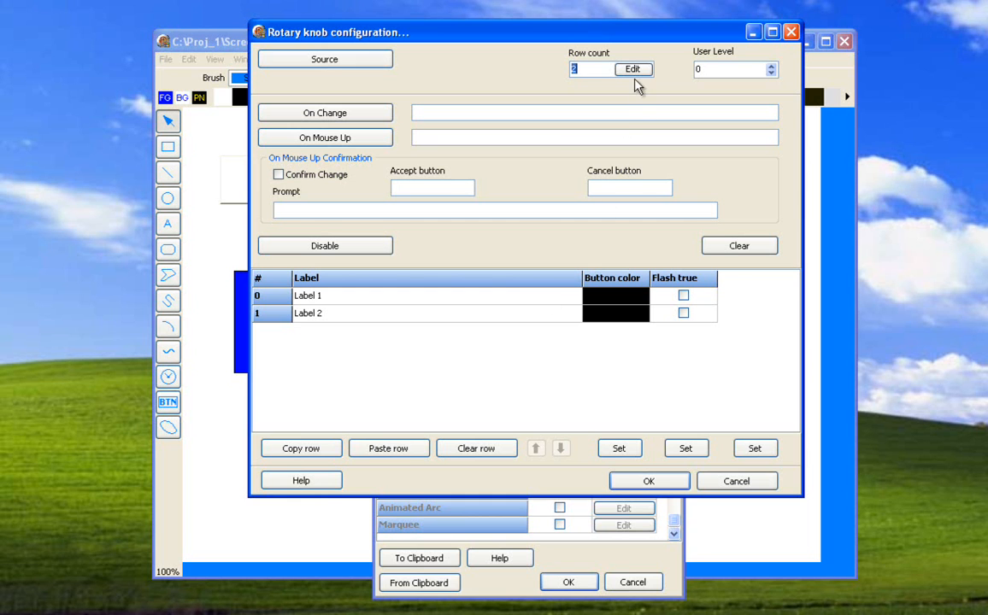
pyautogui.click(420, 112)
# Try a red button color and the Flash true option for Label 1 of the rotary knob, then discard the animation changes.
pyautogui.click(608, 302)
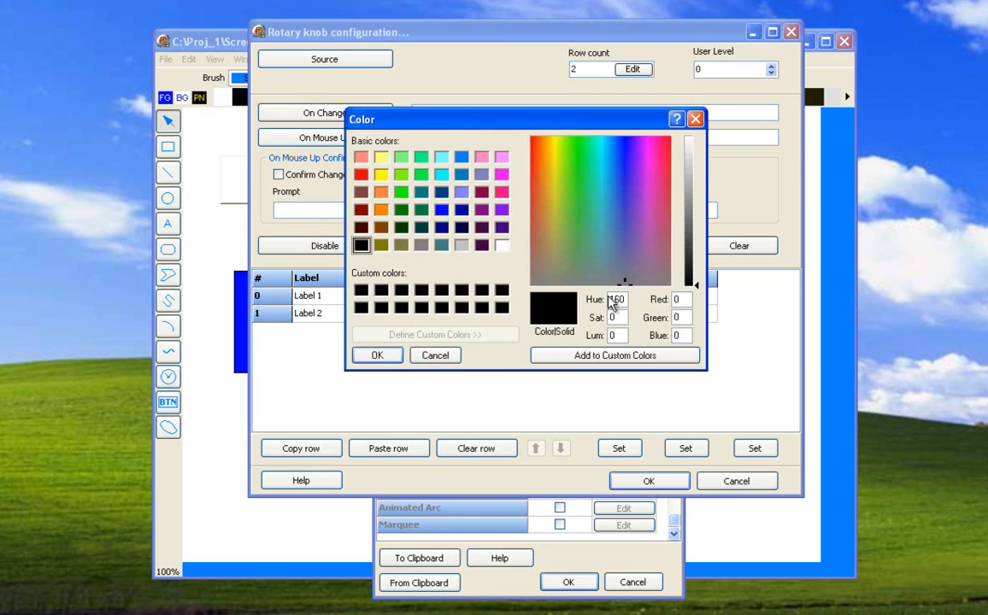
pyautogui.click(361, 175)
pyautogui.click(376, 355)
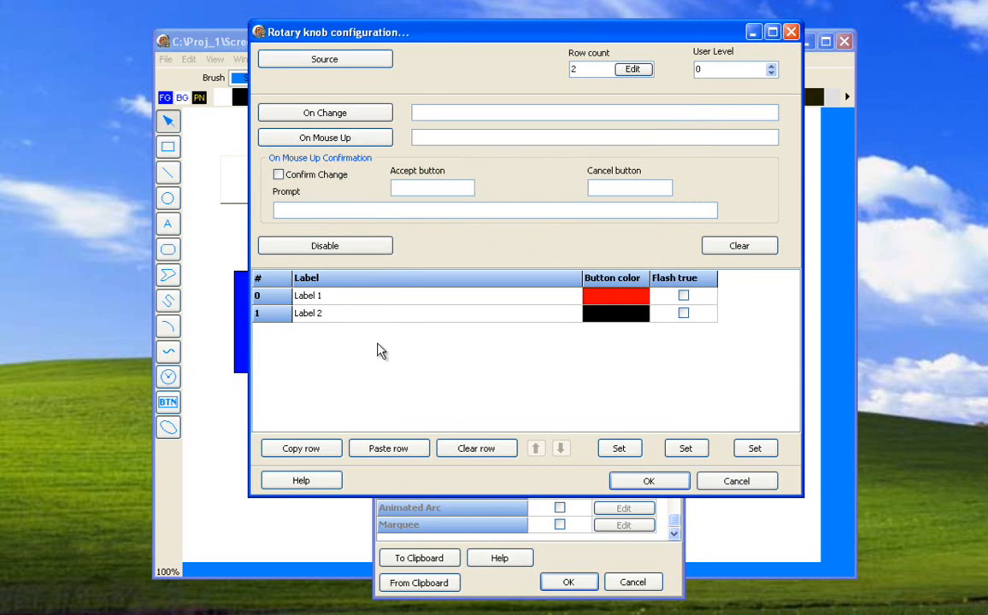
pyautogui.click(683, 297)
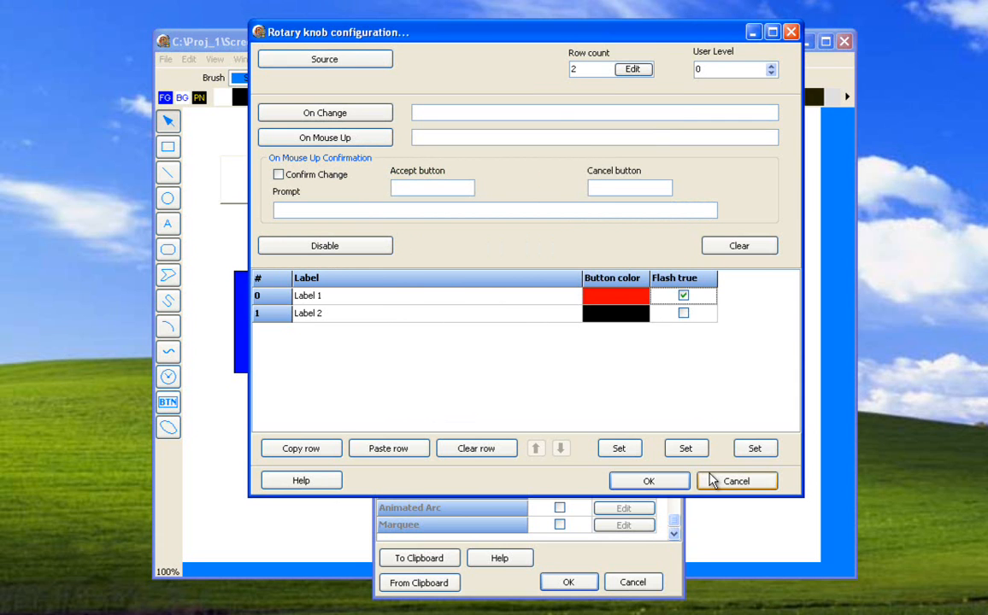
pyautogui.click(735, 481)
pyautogui.click(634, 582)
# Review the button type selection, including the Indicating Pushbutton, and close it without adding an object.
pyautogui.rightClick(315, 436)
pyautogui.click(277, 433)
pyautogui.click(168, 402)
pyautogui.click(261, 433)
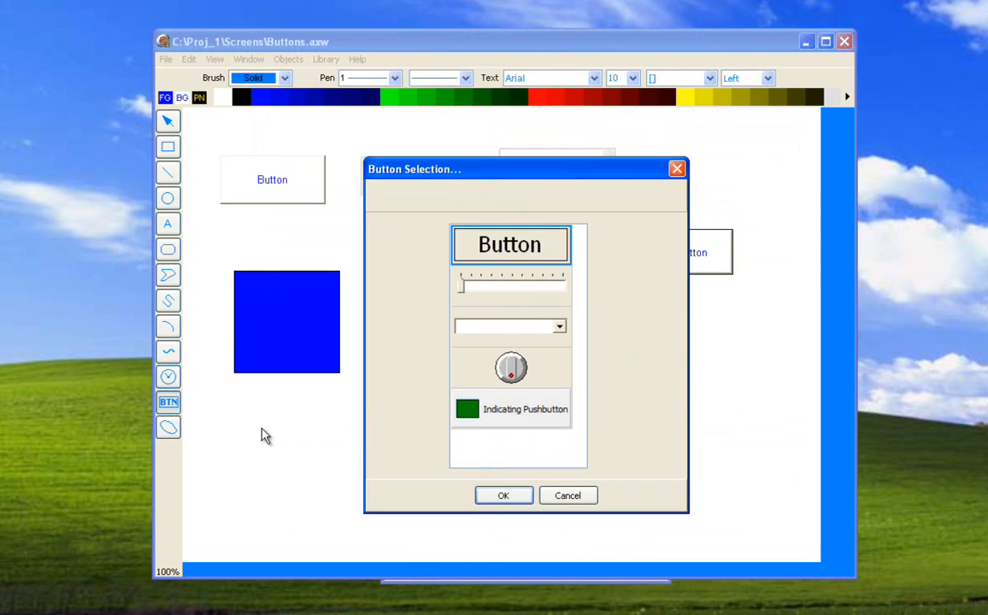
pyautogui.click(559, 495)
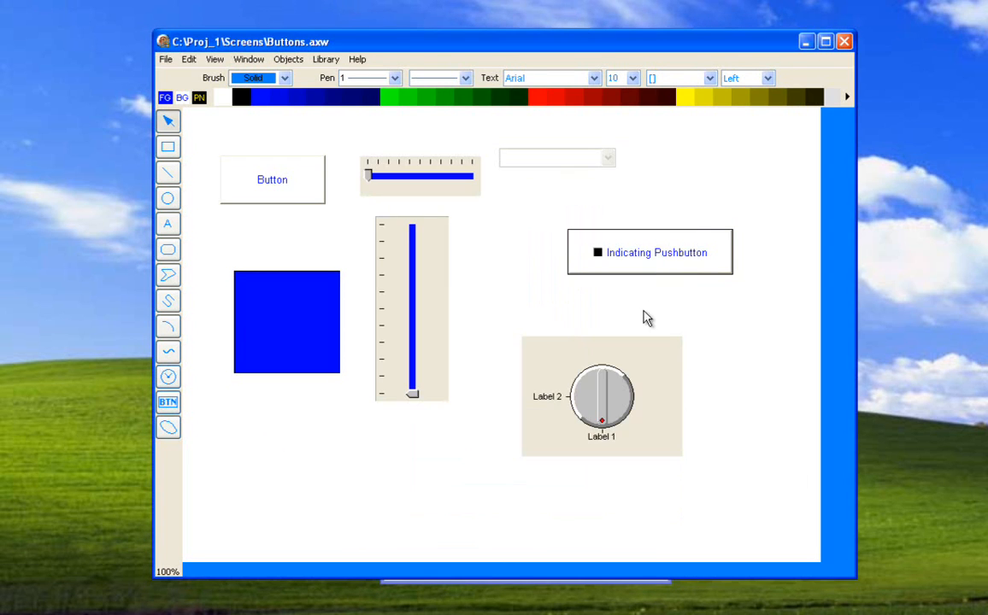
# Move the Indicating Pushbutton slightly up and to the left, and set its highlight color to Fuchsia in its configuration.
pyautogui.moveTo(651, 262); pyautogui.dragTo(611, 234)
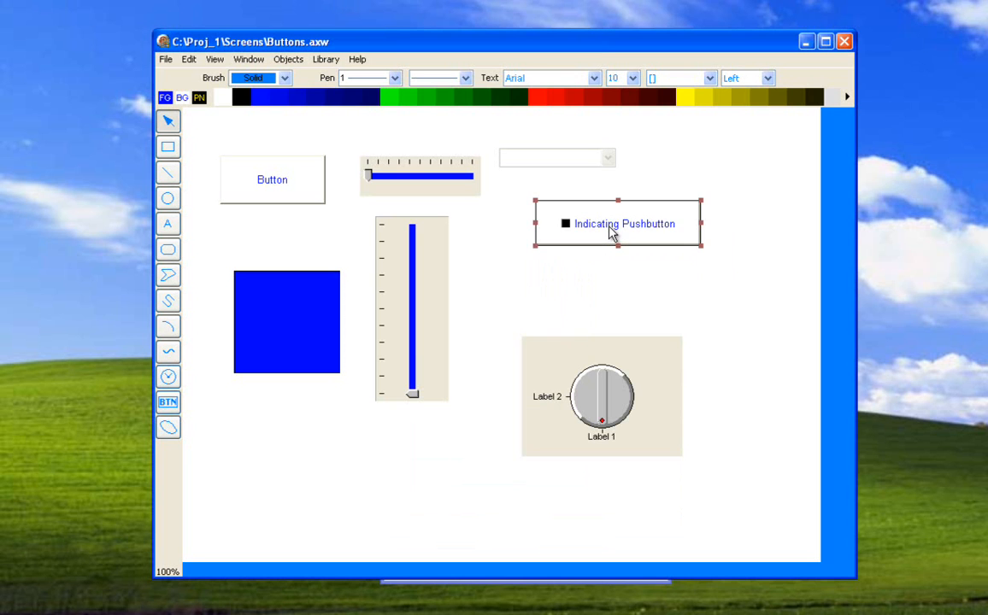
pyautogui.rightClick(612, 234)
pyautogui.click(630, 282)
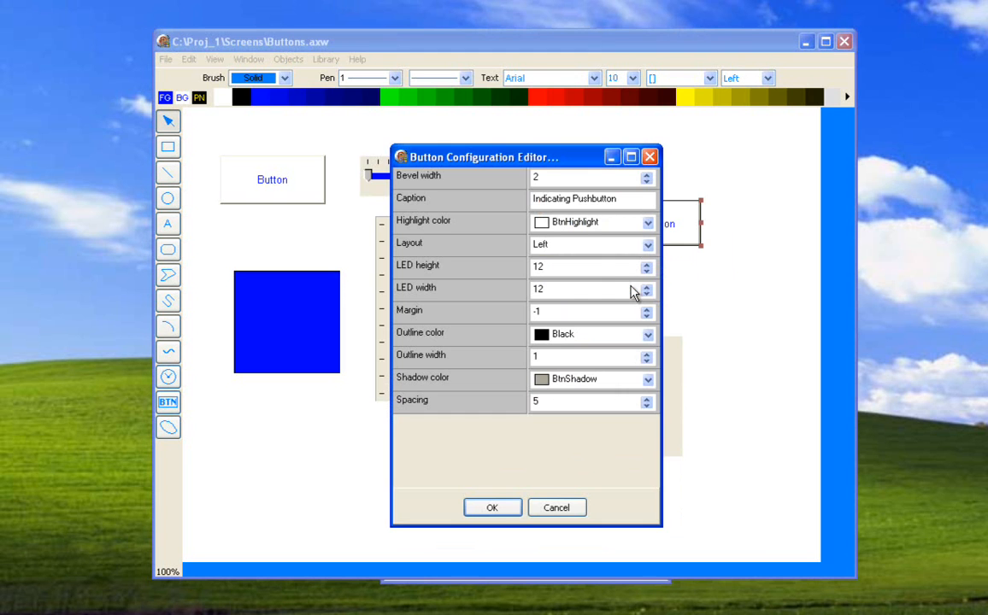
pyautogui.moveTo(496, 158); pyautogui.dragTo(306, 129)
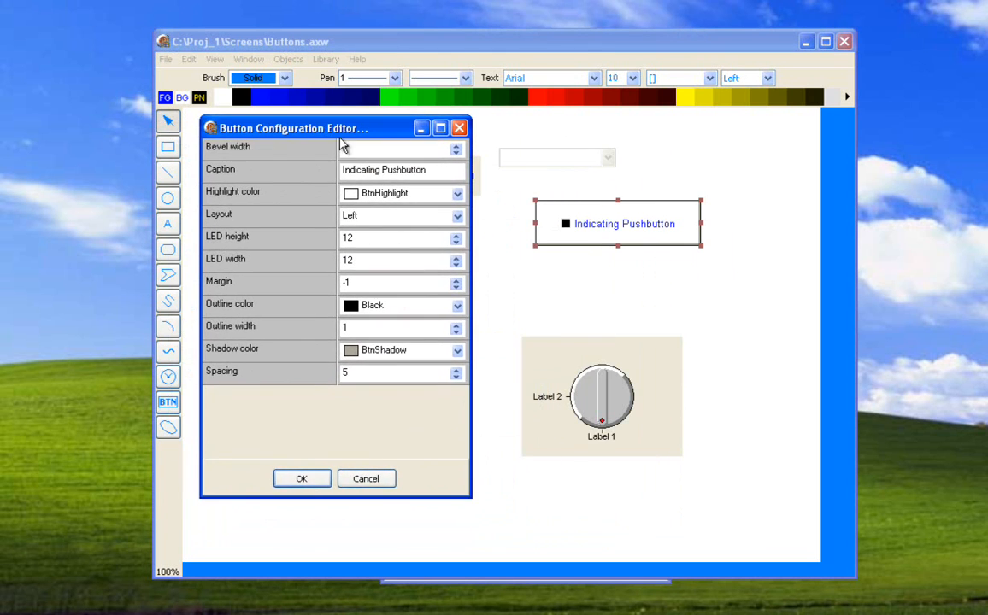
pyautogui.click(457, 195)
pyautogui.click(460, 247)
pyautogui.scroll(4, 460, 247)
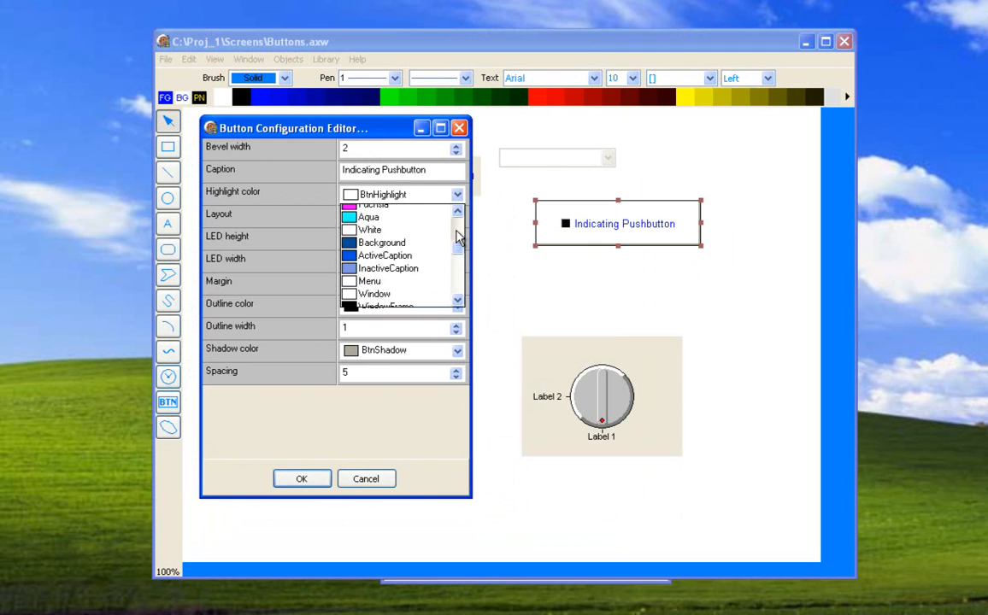
pyautogui.click(417, 224)
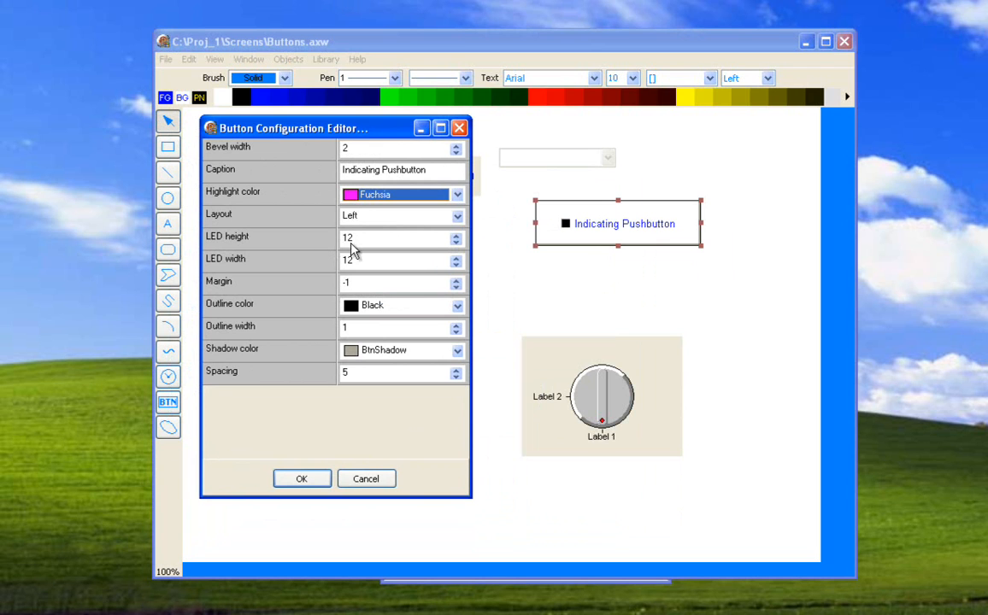
# Set the Indicating Pushbutton's LED height to 17 and LED width to 19, and apply the configuration.
pyautogui.click(458, 236)
pyautogui.click(458, 237)
pyautogui.click(458, 237)
pyautogui.click(458, 236)
pyautogui.click(458, 235)
pyautogui.click(457, 258)
pyautogui.click(457, 258)
pyautogui.click(457, 258)
pyautogui.click(457, 258)
pyautogui.click(457, 258)
pyautogui.click(458, 258)
pyautogui.click(457, 258)
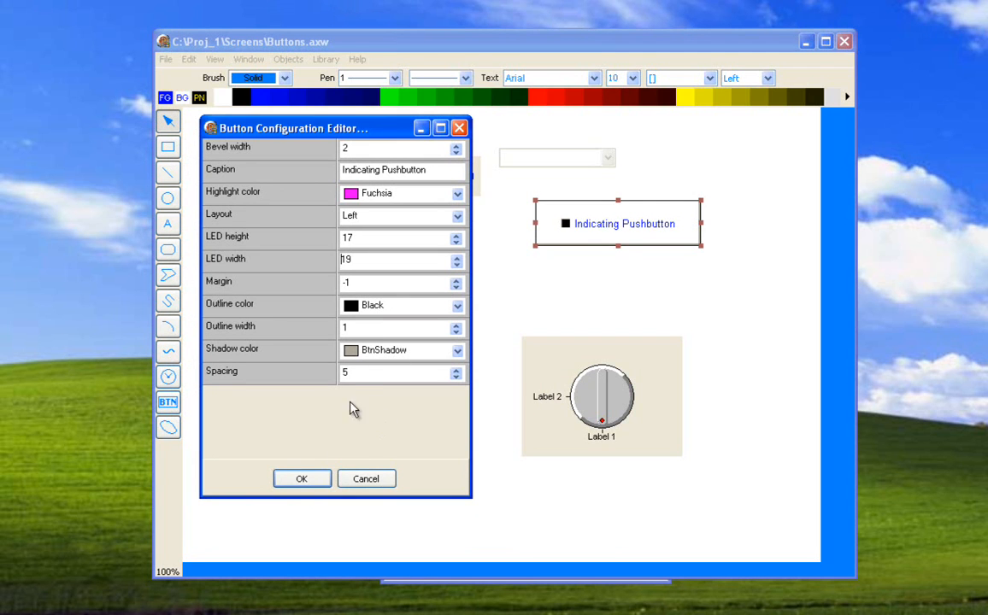
pyautogui.click(312, 477)
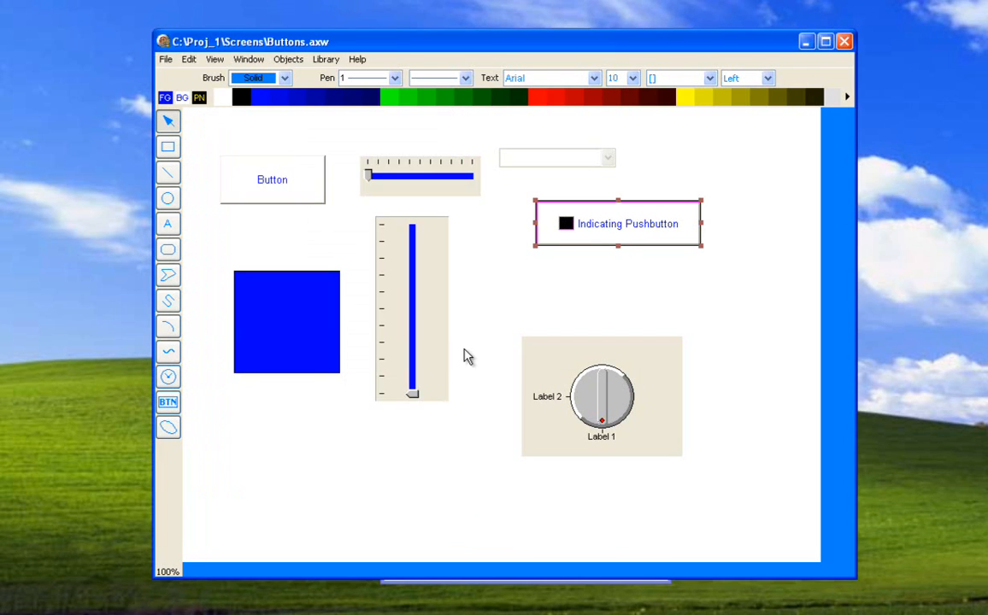
# Open the Indicating Pushbutton animation and view its Flash options, then close its configuration without changes.
pyautogui.rightClick(598, 239)
pyautogui.doubleClick(583, 237)
pyautogui.click(674, 484)
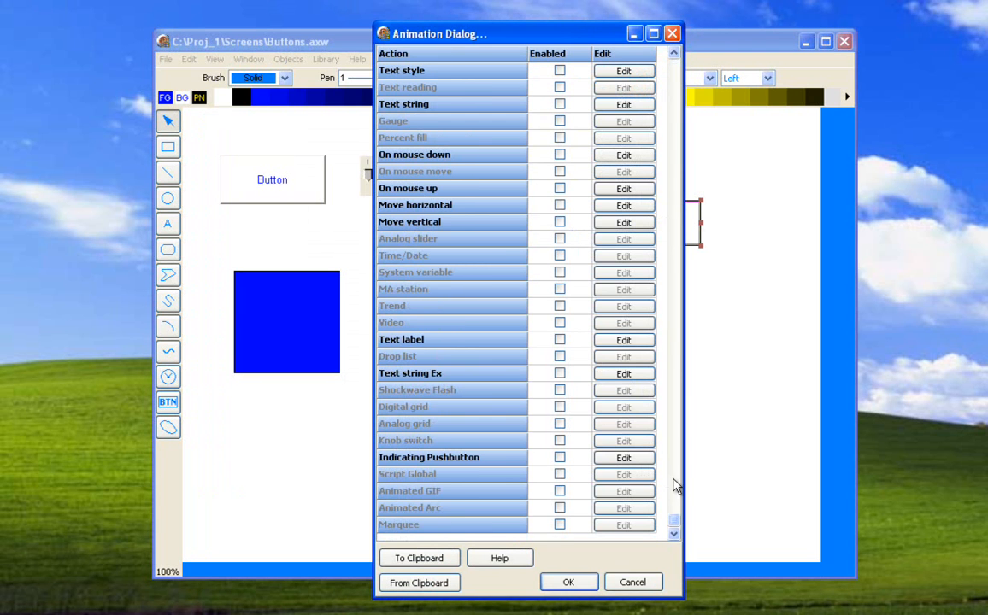
pyautogui.click(608, 458)
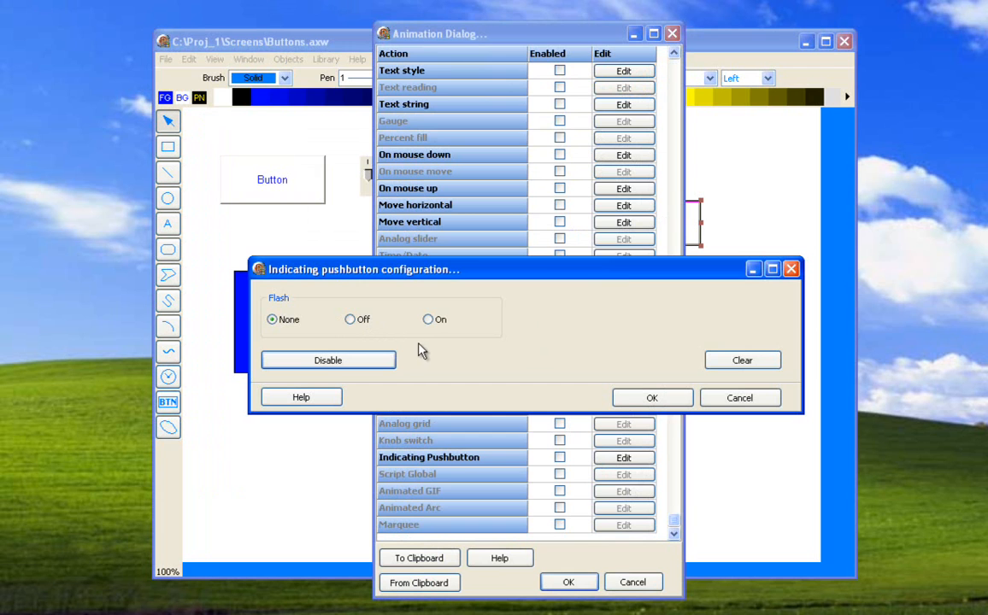
pyautogui.click(737, 398)
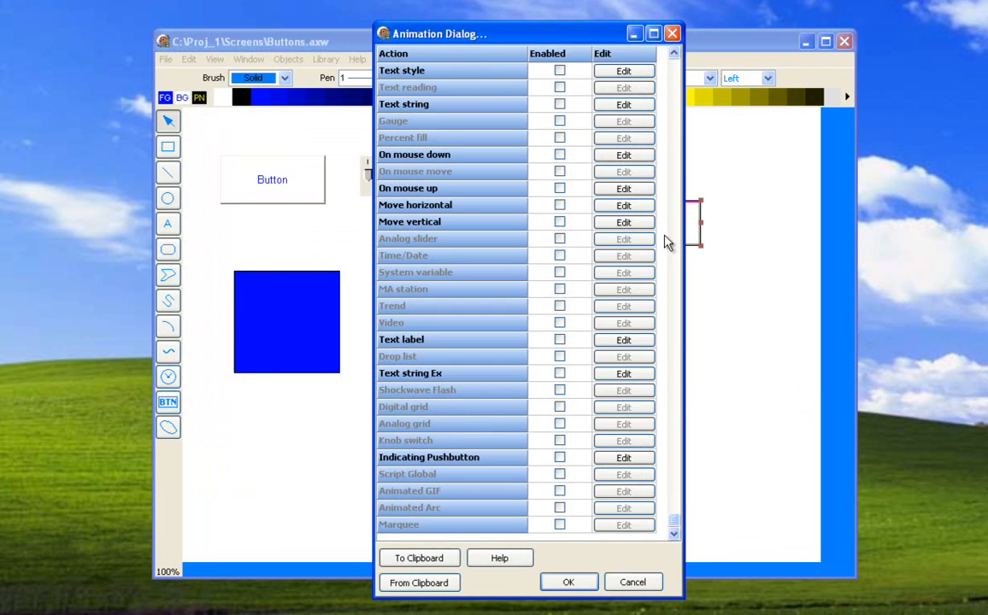
# Move the Animation Dialog off the Indicating Pushbutton, open the animation help and go to its Indicating pushbutton topic.
pyautogui.click(675, 95)
pyautogui.moveTo(571, 38); pyautogui.dragTo(385, 17)
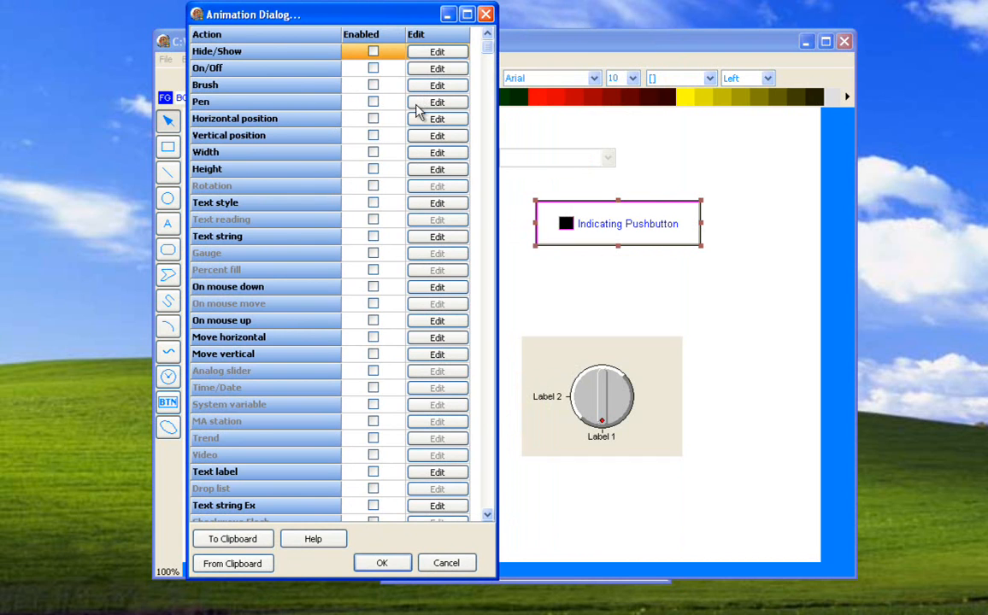
pyautogui.scroll(-3, 493, 422)
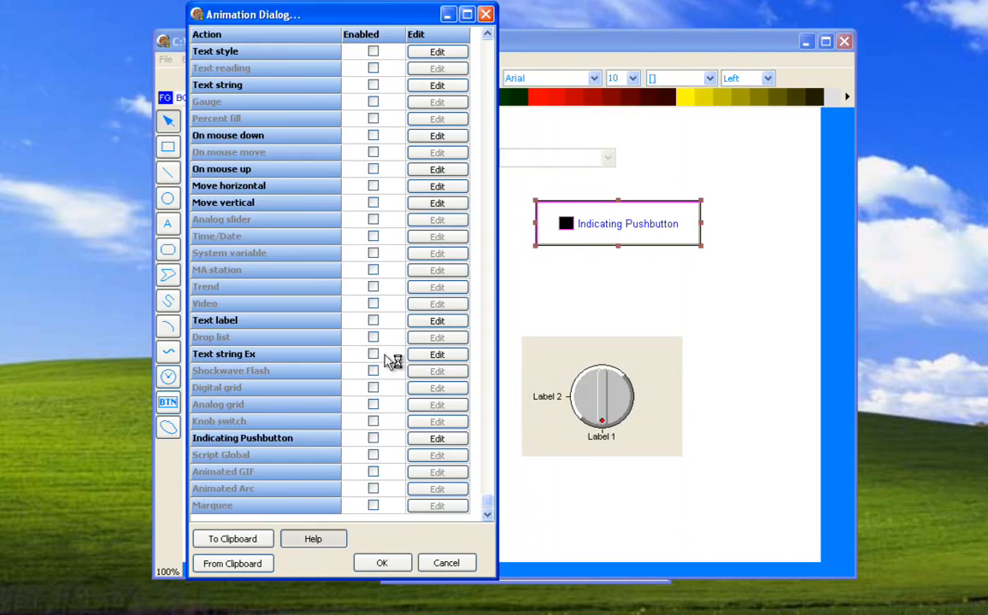
pyautogui.scroll(-20, 290, 241)
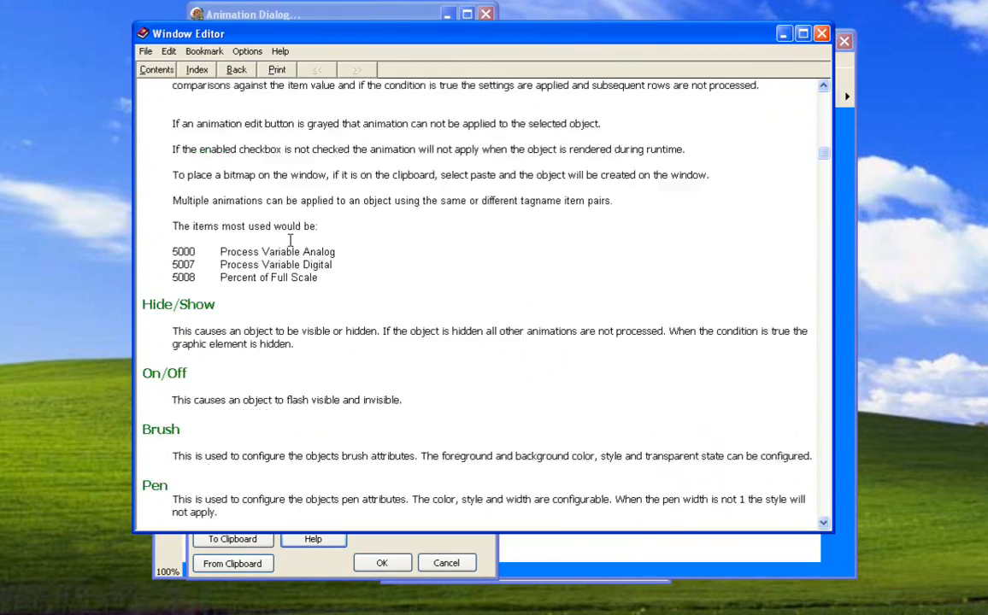
pyautogui.scroll(-20, 290, 242)
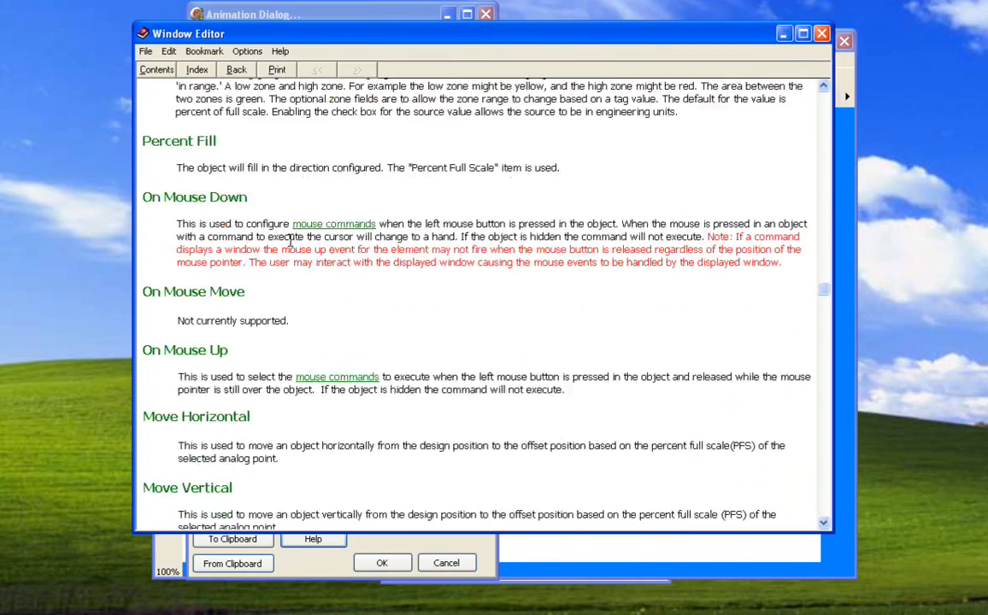
pyautogui.scroll(-20, 289, 242)
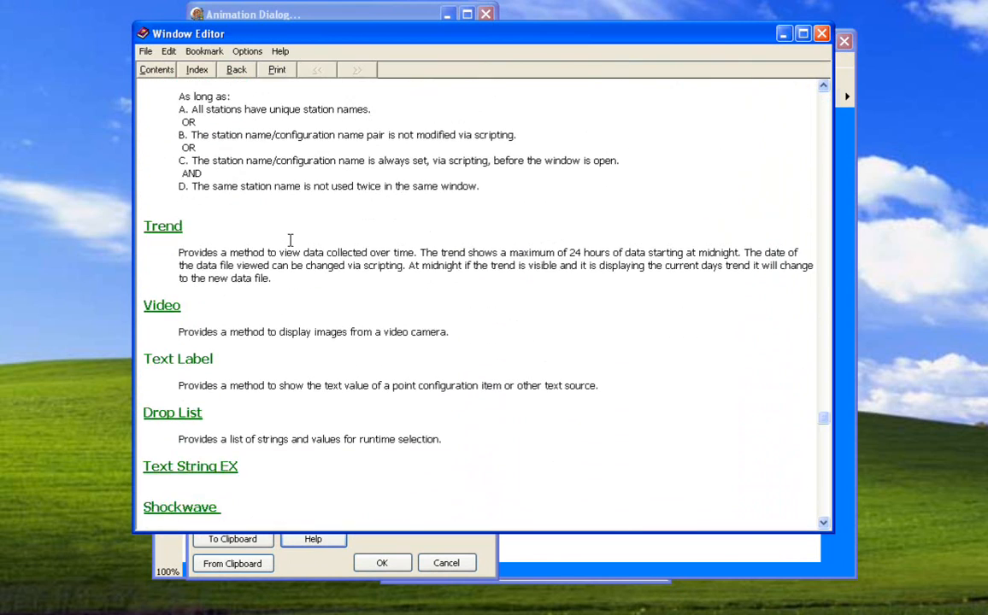
pyautogui.scroll(-3, 289, 241)
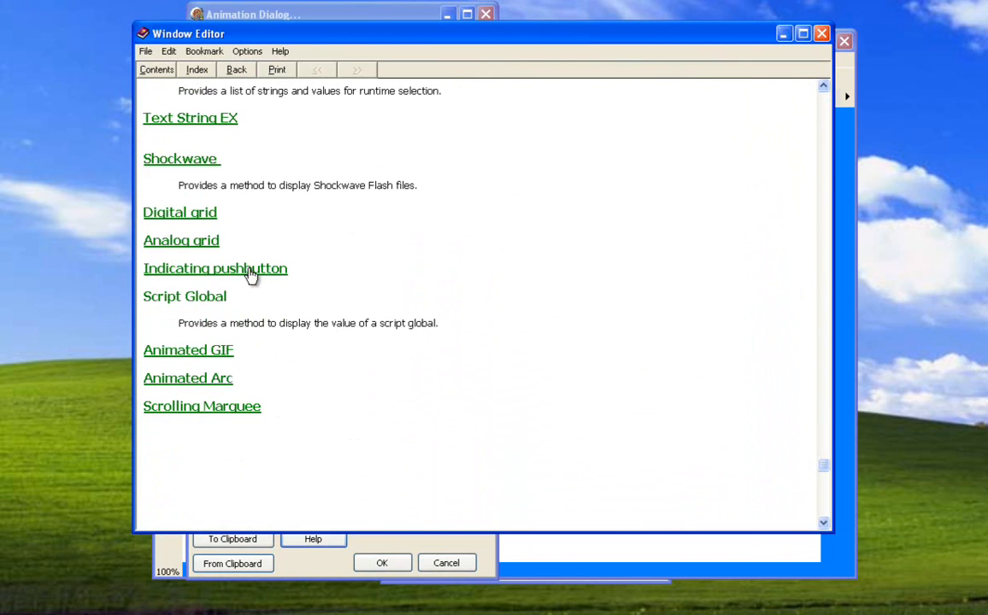
pyautogui.click(251, 268)
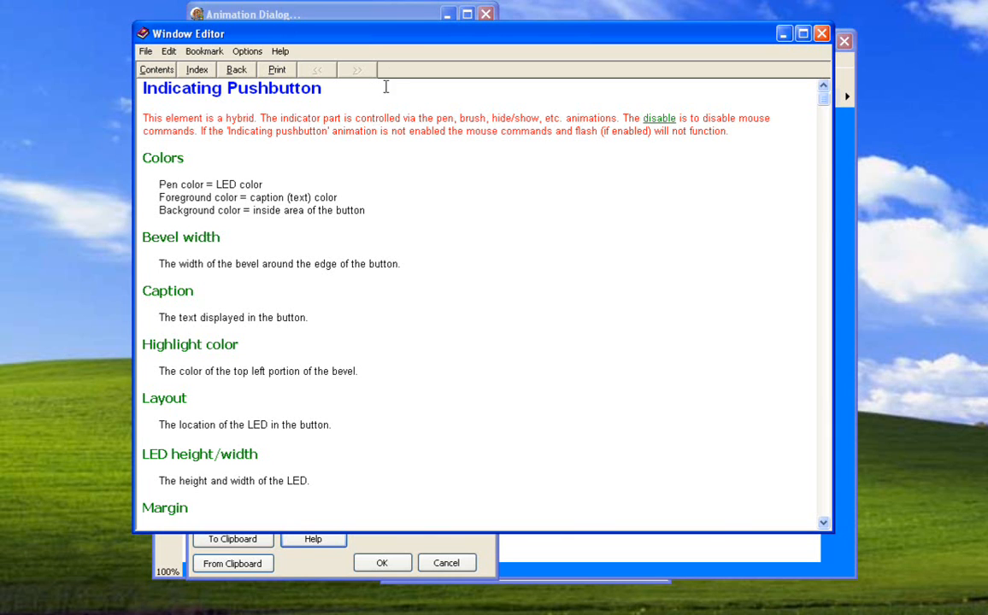
# Read the Indicating Pushbutton help topic, comparing its LED description with the object on the screen, and close the help.
pyautogui.moveTo(387, 40); pyautogui.dragTo(430, 262)
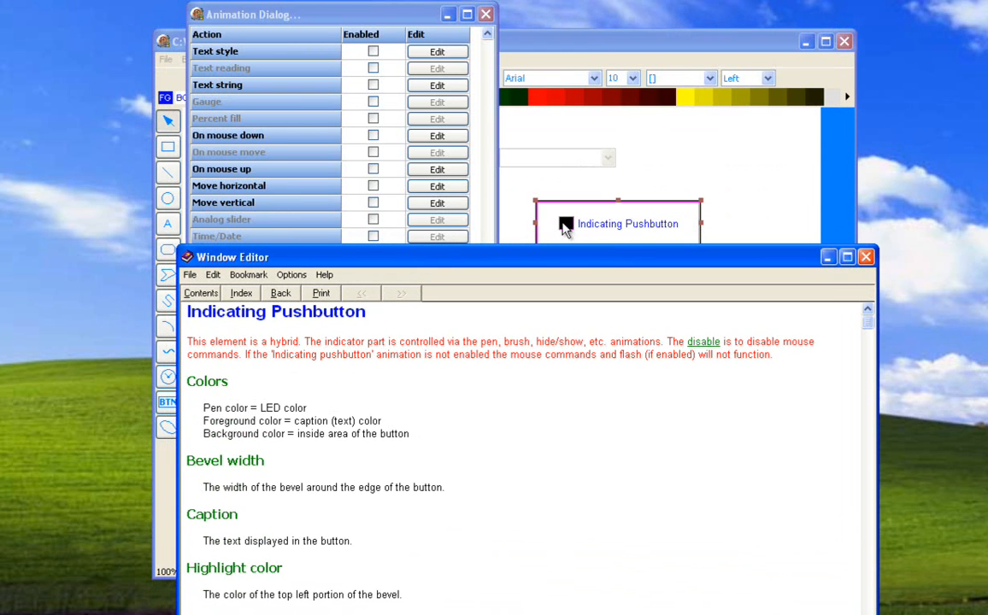
pyautogui.moveTo(547, 256); pyautogui.dragTo(527, 72)
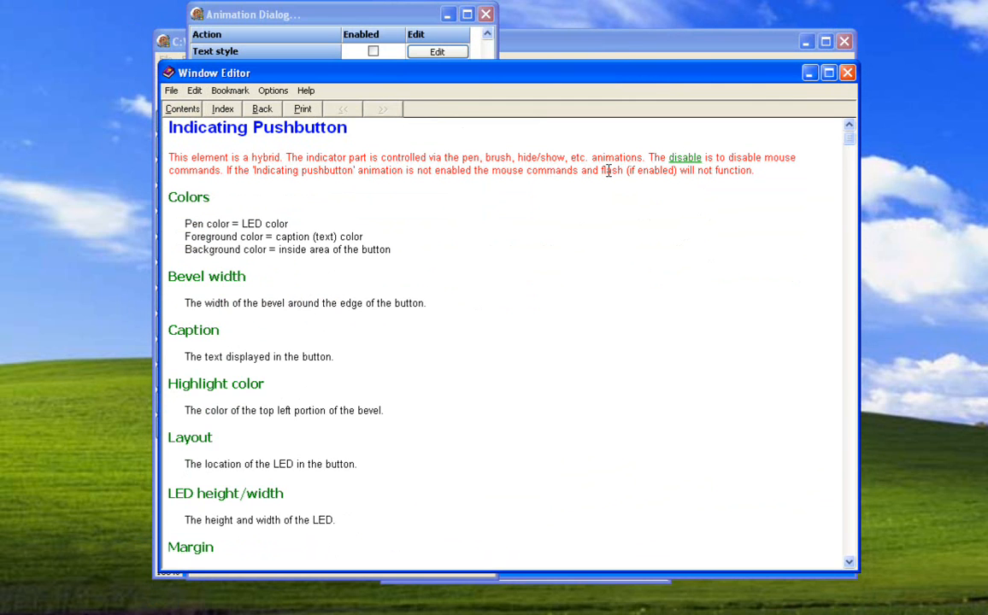
pyautogui.moveTo(672, 75); pyautogui.dragTo(660, 109)
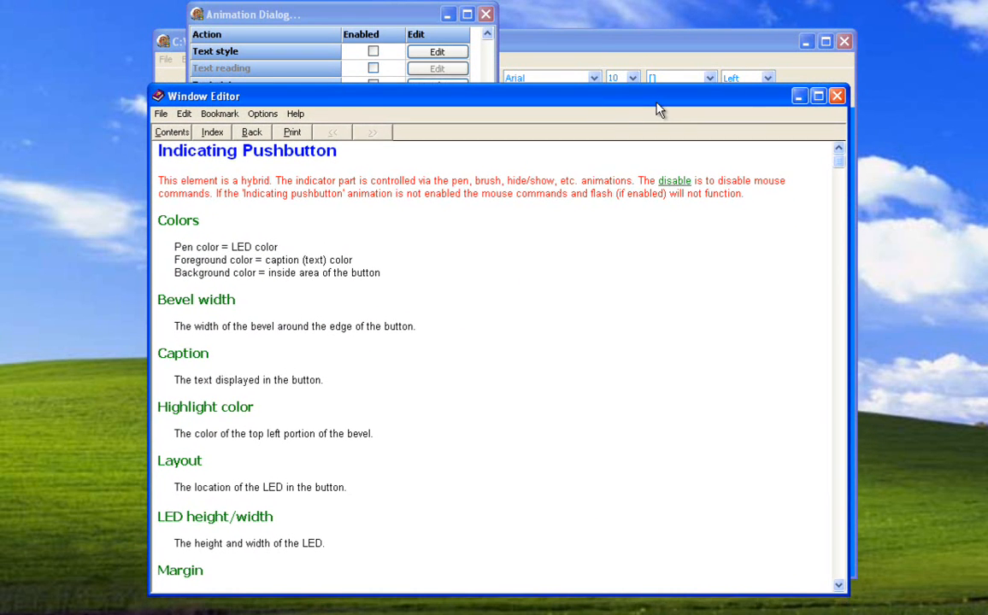
pyautogui.click(836, 98)
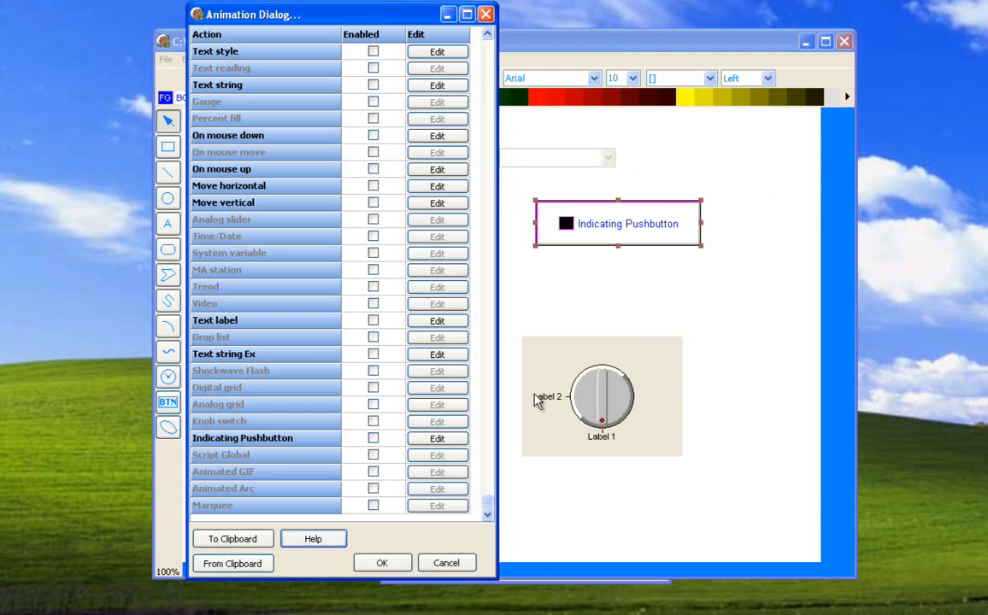
# Open the Indicating Pushbutton animation configuration, view the tagname/item selection for Disable, and cancel the selection.
pyautogui.click(437, 439)
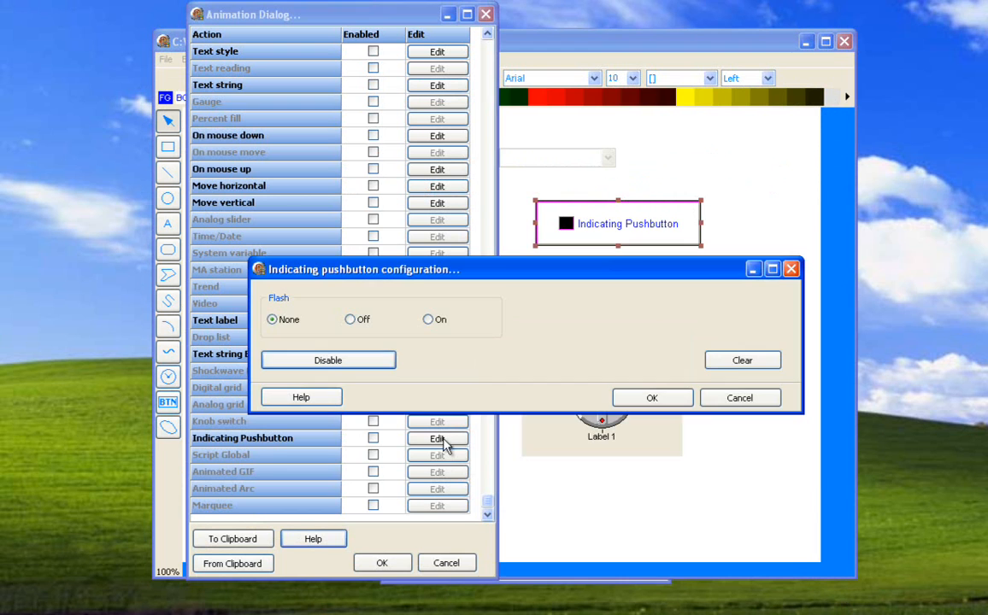
pyautogui.click(329, 361)
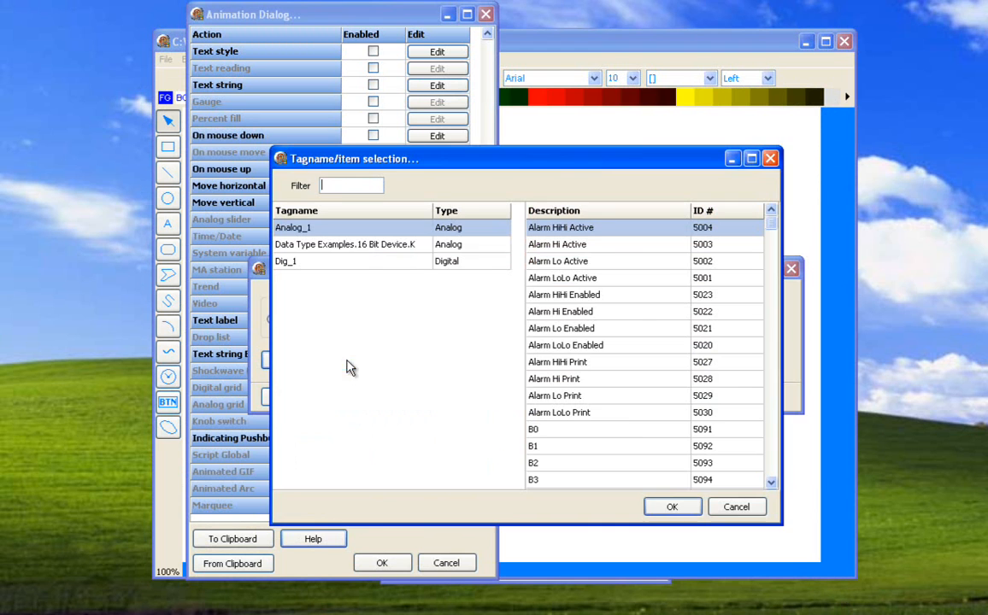
pyautogui.click(714, 508)
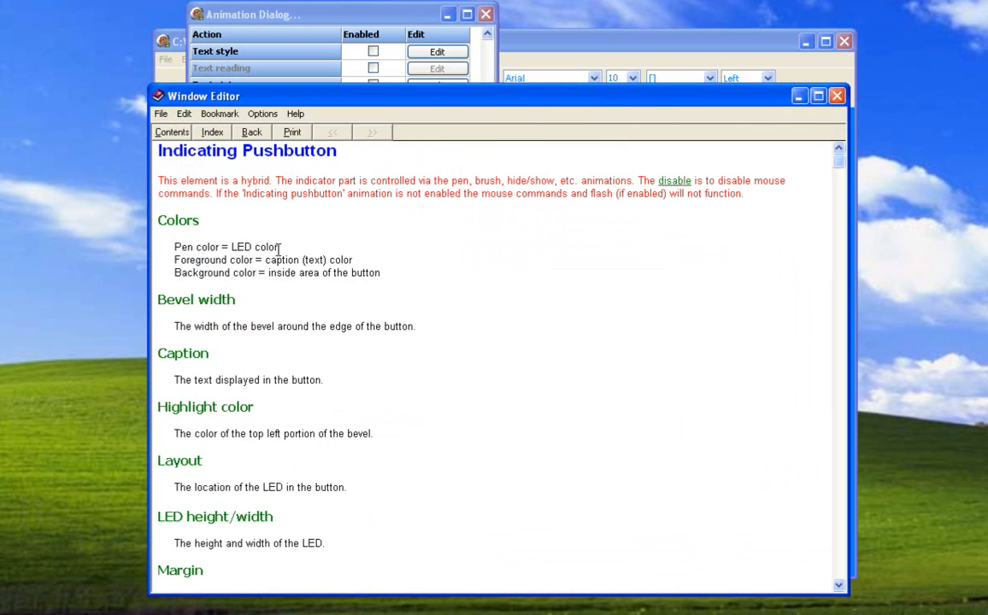
# Read the configuration help down to the Flash and Disable descriptions, and close the help and animation dialogs without changes.
pyautogui.scroll(-12, 523, 332)
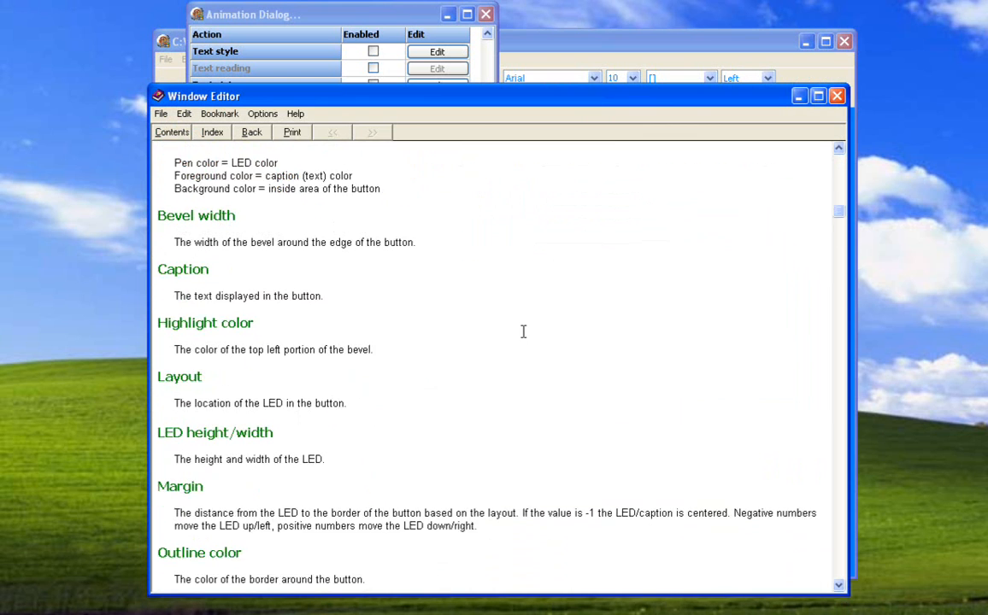
pyautogui.scroll(-3, 523, 332)
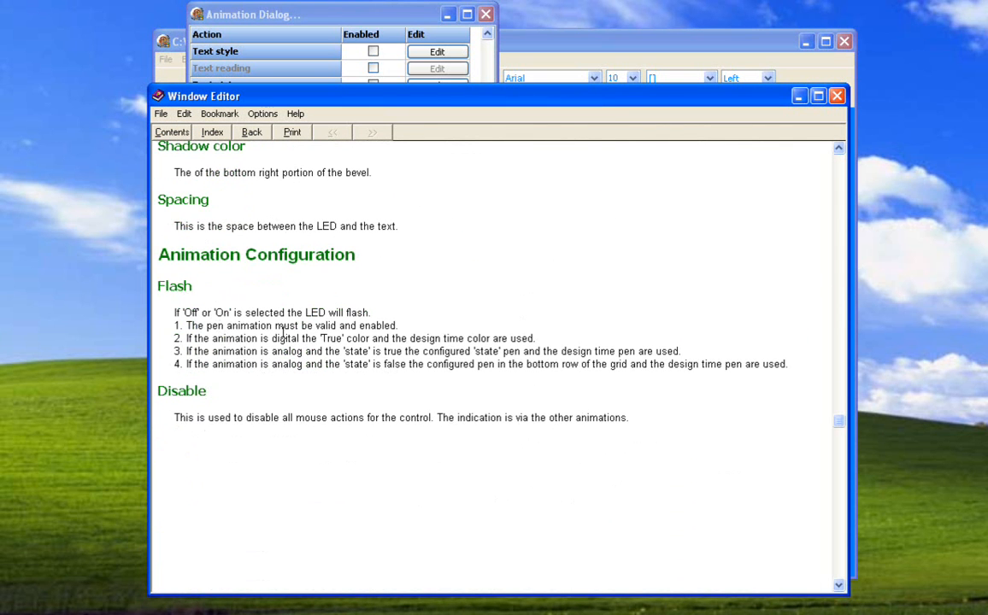
pyautogui.click(838, 97)
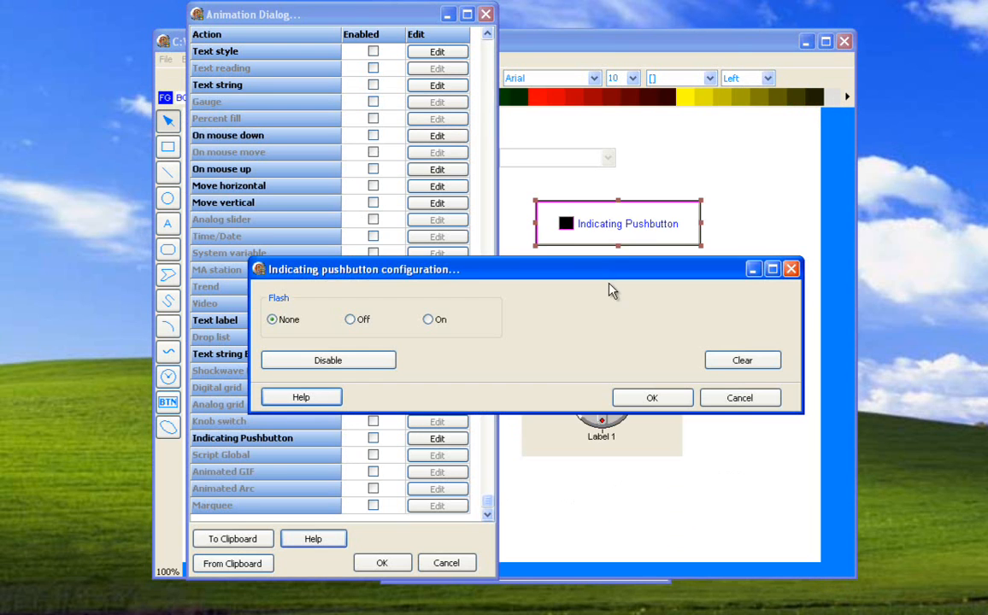
pyautogui.click(718, 405)
pyautogui.click(446, 563)
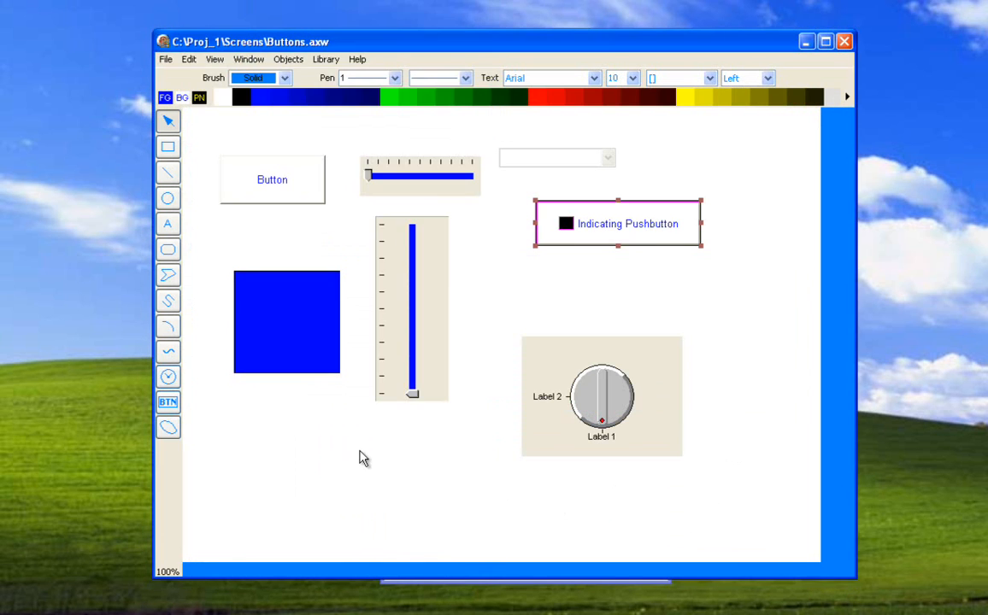
# View the available button types in the Button Selection and cancel without adding an object.
pyautogui.click(168, 403)
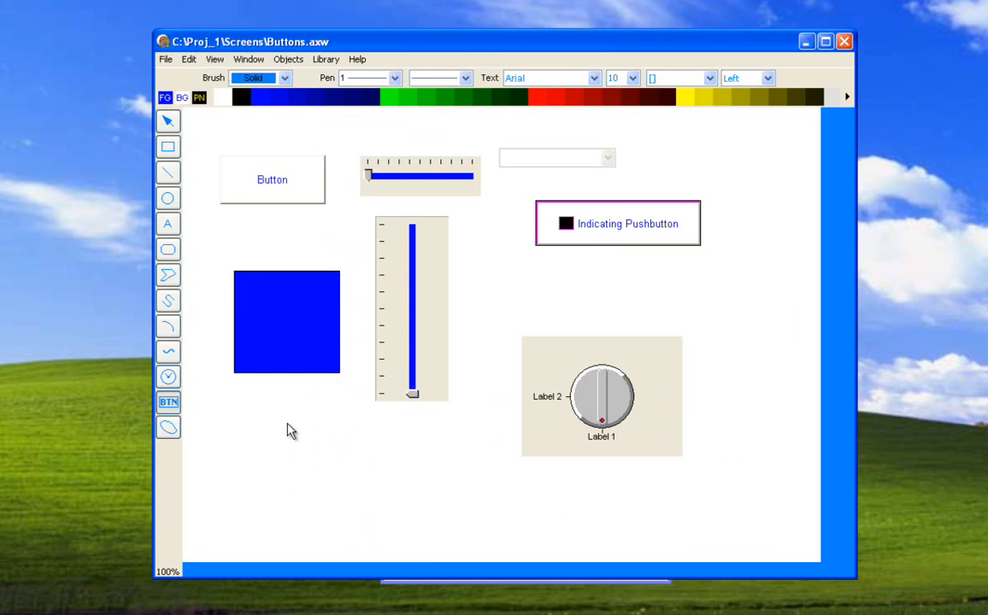
pyautogui.click(308, 427)
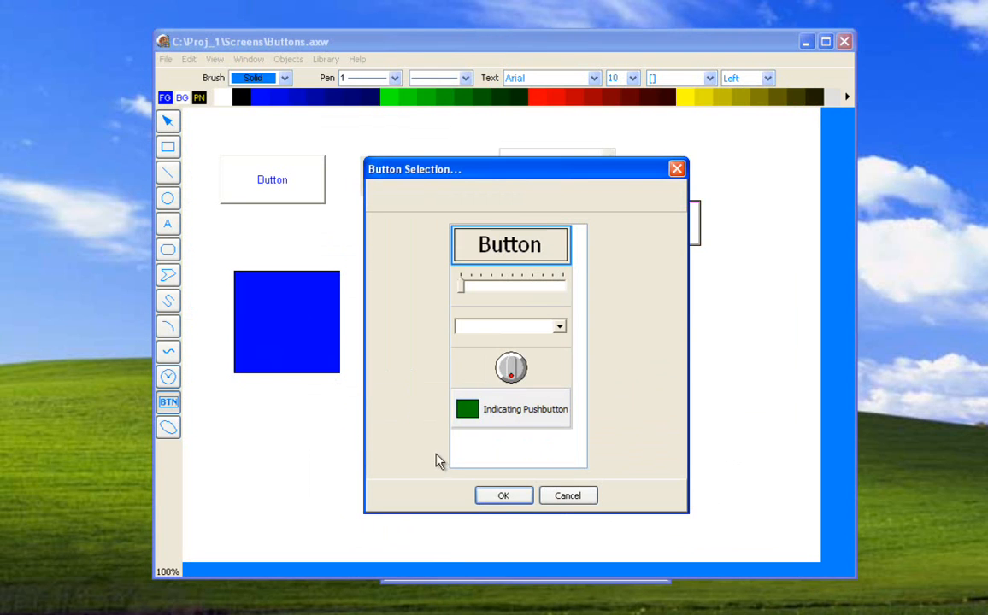
pyautogui.click(547, 496)
# Open the animation settings of the plain Button object and bring up its On mouse up commands.
pyautogui.click(283, 190)
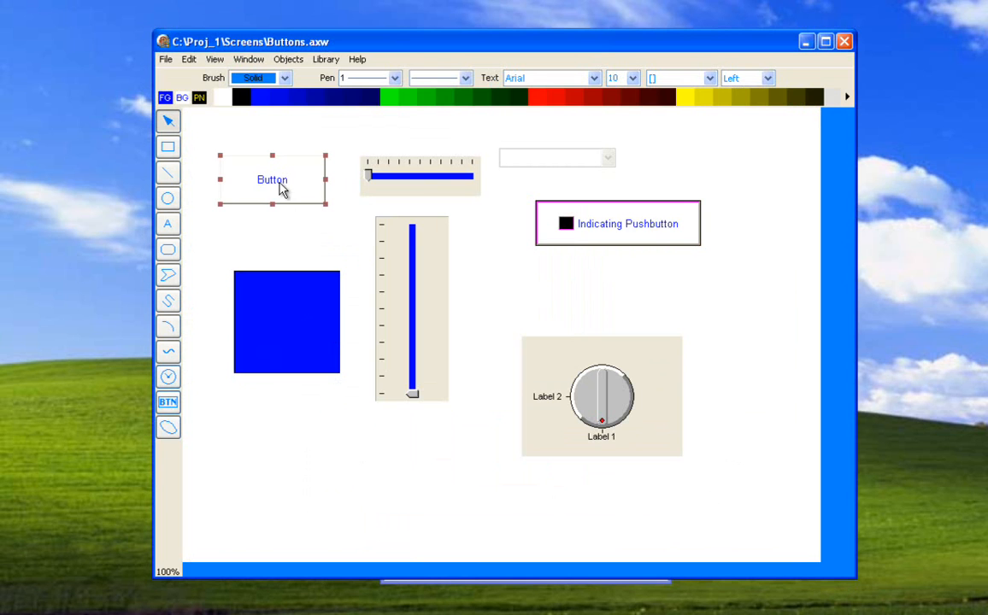
pyautogui.rightClick(279, 182)
pyautogui.doubleClick(254, 172)
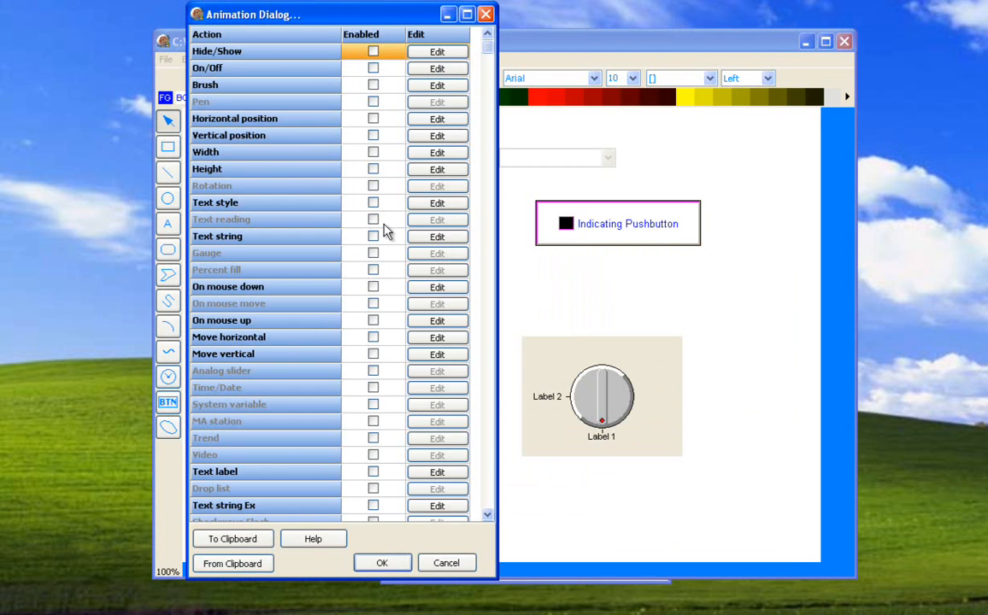
pyautogui.click(426, 321)
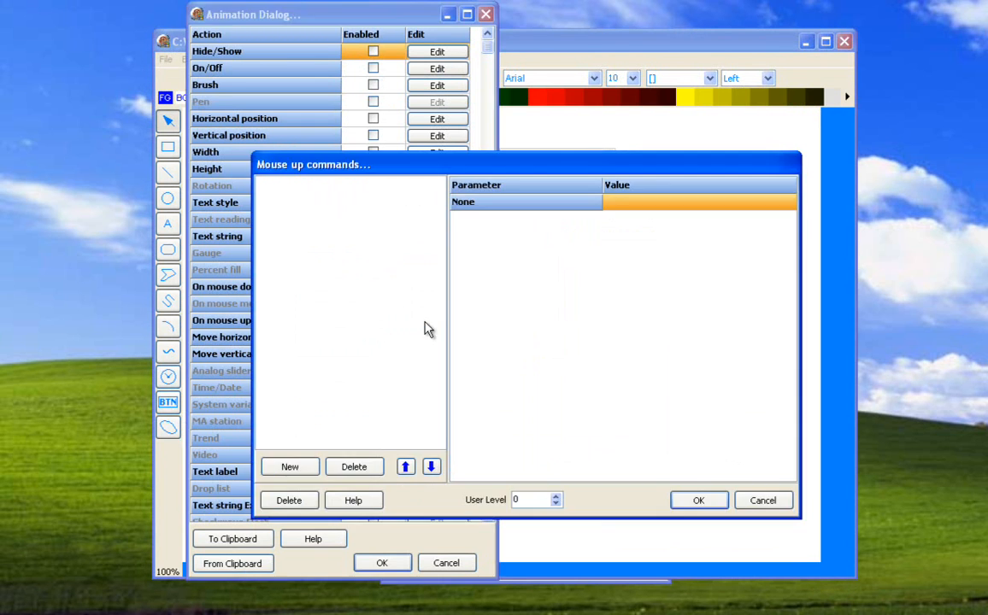
# Browse the list of commands available for a new mouse up command, and close the Button's animation settings without adding one.
pyautogui.click(300, 466)
pyautogui.click(456, 222)
pyautogui.scroll(-1, 455, 224)
pyautogui.scroll(-11, 455, 224)
pyautogui.scroll(12, 453, 222)
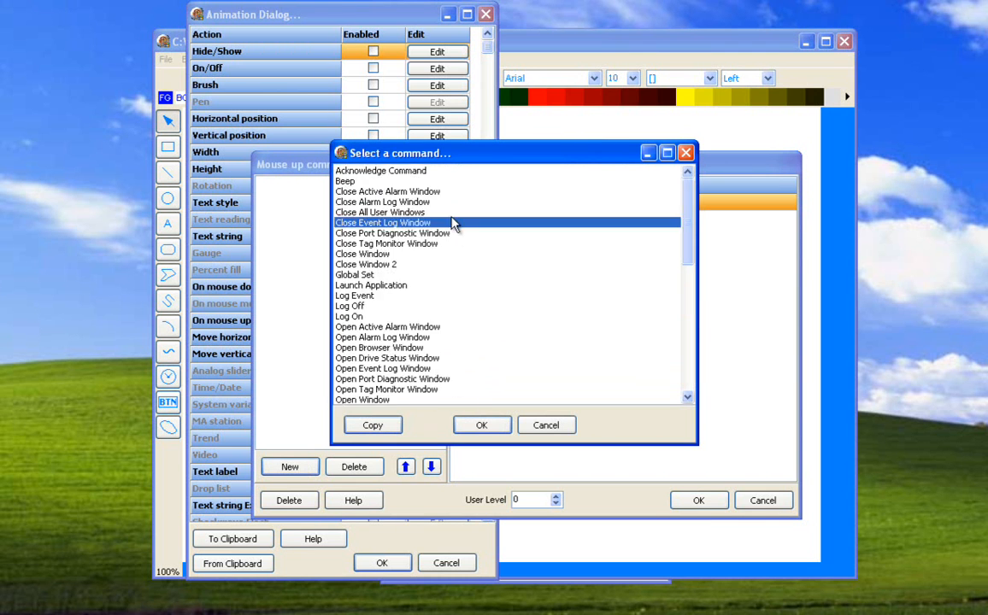
pyautogui.scroll(-11, 453, 222)
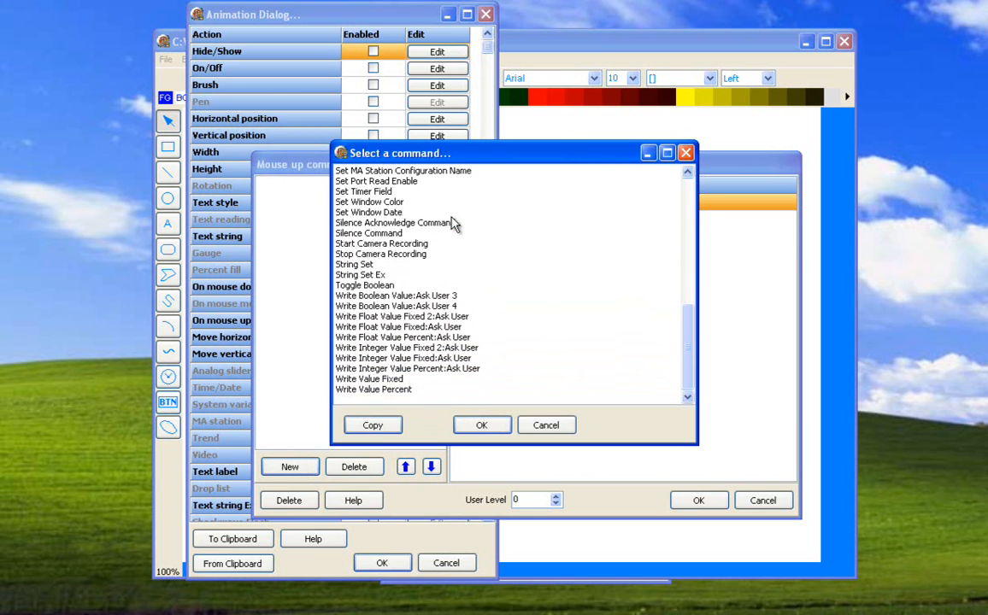
pyautogui.click(545, 425)
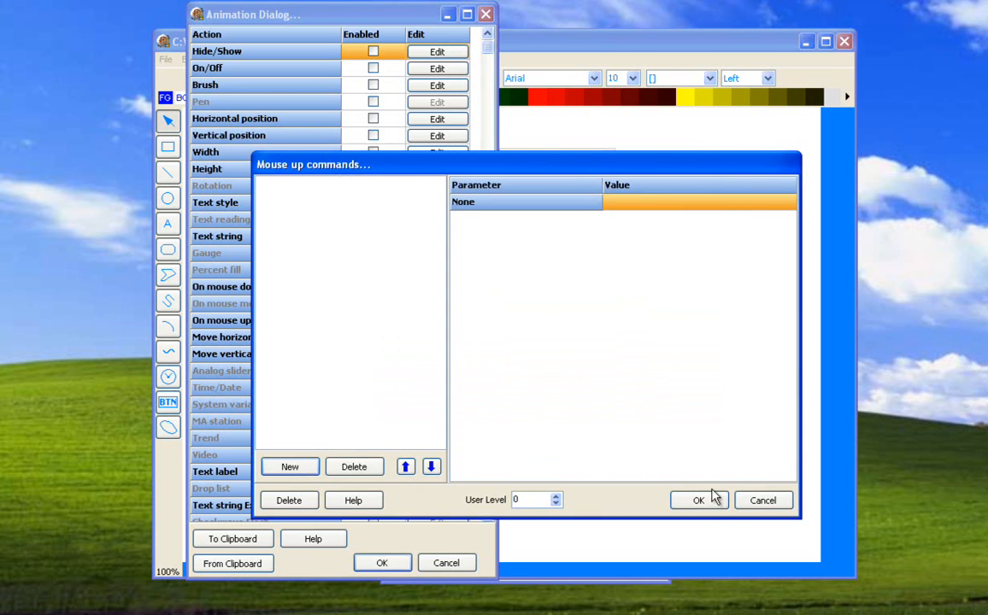
pyautogui.click(693, 500)
pyautogui.click(448, 563)
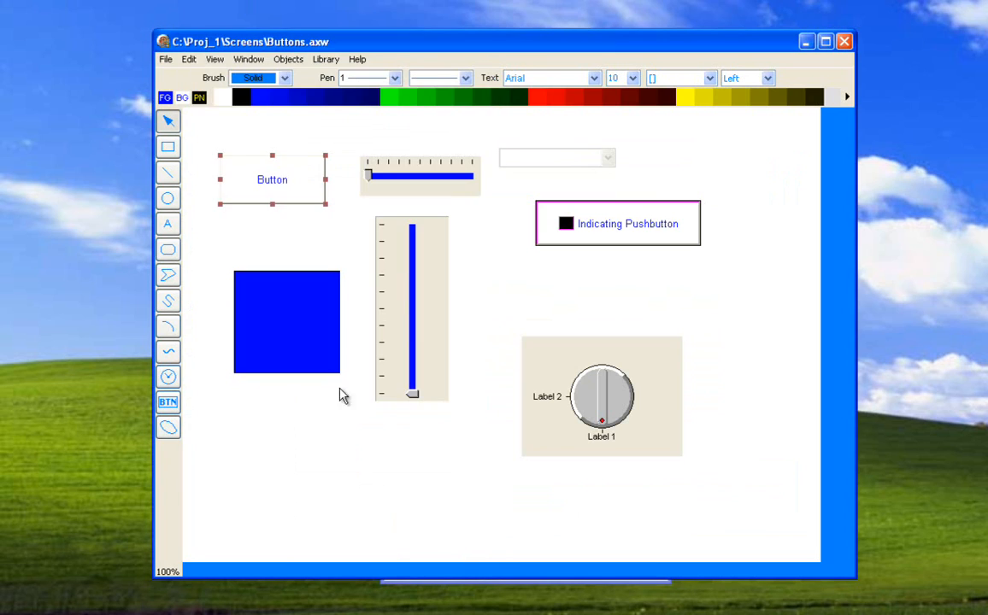